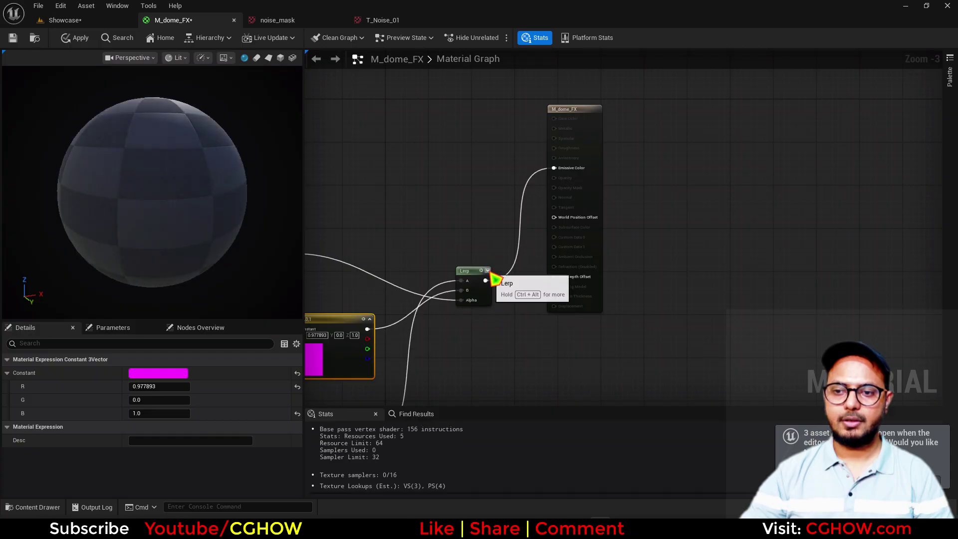
# Step: Move the M_dome_FX output node away from the Lerp and examine the coloured pattern on the preview sphere
pyautogui.moveTo(749, 92); pyautogui.dragTo(748, 172)
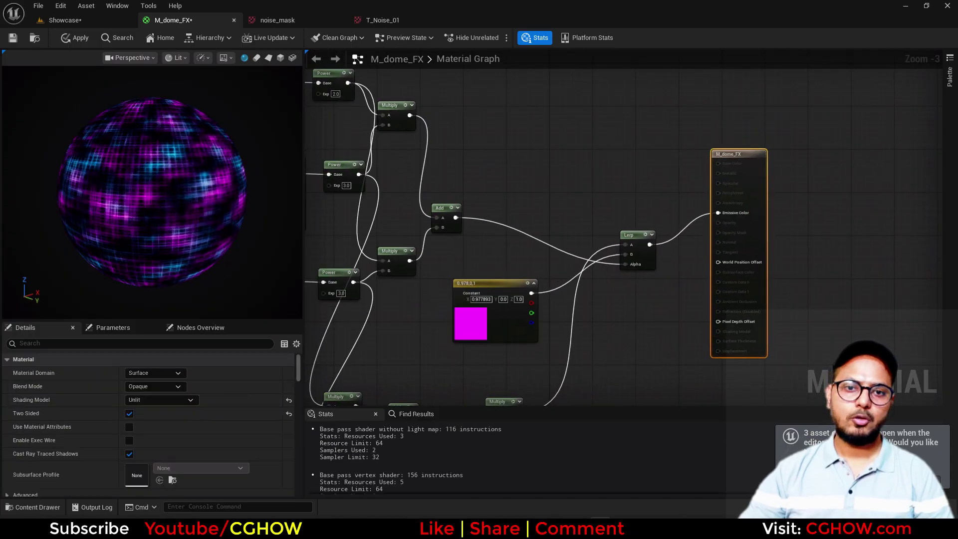
pyautogui.moveTo(362, 258); pyautogui.dragTo(474, 234, button='right')
pyautogui.moveTo(26, 232); pyautogui.dragTo(26, 189, button='right')
pyautogui.moveTo(119, 191)
pyautogui.mouseDown(button='right')
pyautogui.moveTo(119, 204)
pyautogui.moveTo(124, 192)
pyautogui.mouseUp(button='right')
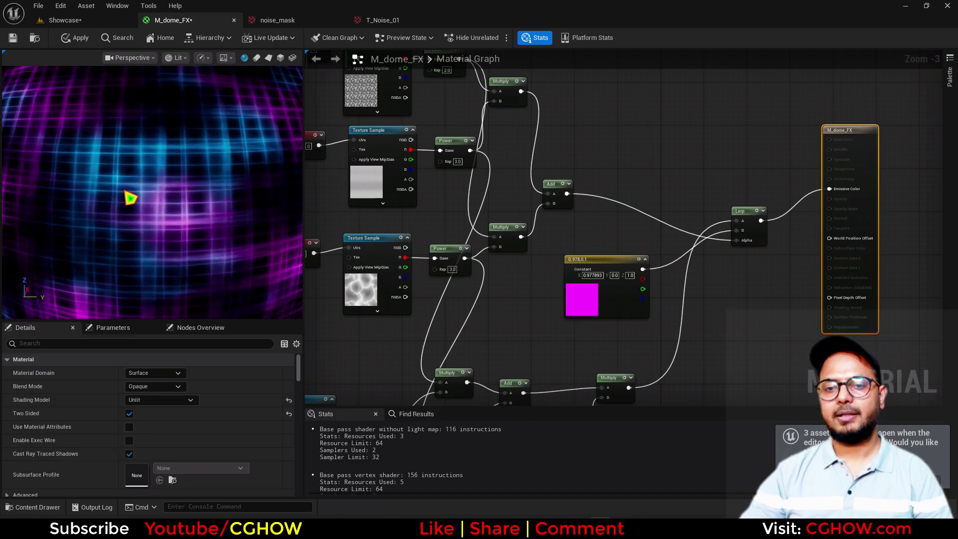
pyautogui.scroll(-3, 132, 199)
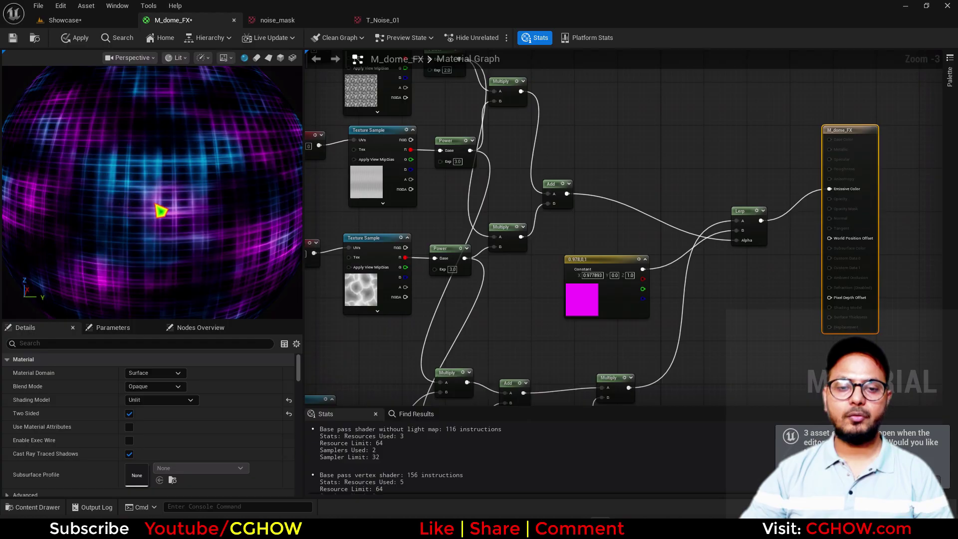
pyautogui.scroll(-2, 428, 300)
# Step: Move the top and bottom noise texture chains away from the other nodes to make room in the graph
pyautogui.moveTo(339, 313); pyautogui.dragTo(507, 357, button='right')
pyautogui.scroll(1, 536, 288)
pyautogui.moveTo(598, 151); pyautogui.dragTo(462, 165)
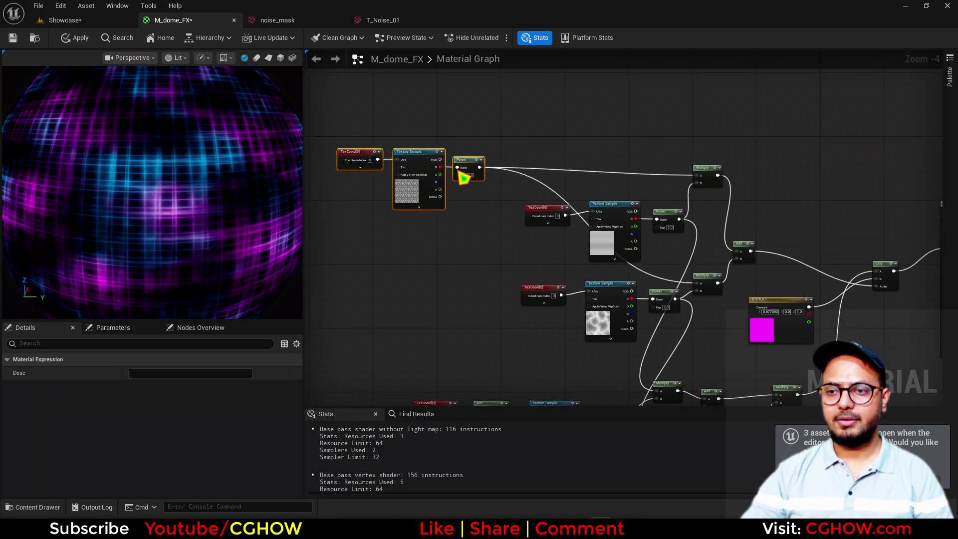
pyautogui.moveTo(445, 378); pyautogui.dragTo(481, 265, button='right')
pyautogui.moveTo(426, 272); pyautogui.dragTo(499, 313)
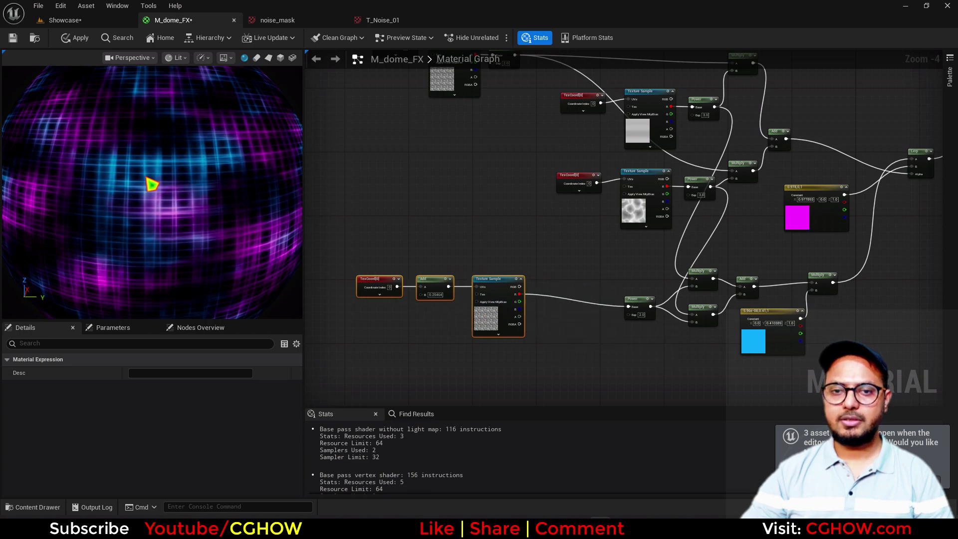
# Step: Preview the Power node of the uppermost noise texture chain
pyautogui.moveTo(476, 142); pyautogui.dragTo(561, 242, button='right')
pyautogui.scroll(2, 533, 174)
pyautogui.moveTo(481, 227); pyautogui.dragTo(510, 250, button='right')
pyautogui.scroll(2, 591, 176)
pyautogui.click(676, 155)
pyautogui.press('space')
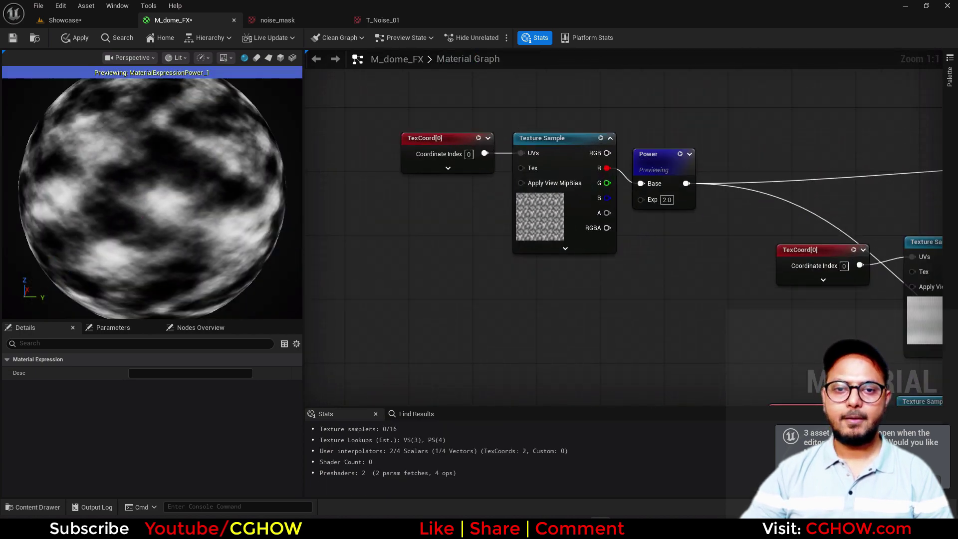
# Step: Move the upper TexCoord away from its Texture Sample and chain Multiply, Floor and Divide nodes after it
pyautogui.moveTo(456, 237); pyautogui.dragTo(596, 258, button='right')
pyautogui.moveTo(571, 158); pyautogui.dragTo(552, 199)
pyautogui.click(439, 227)
pyautogui.press('m')
pyautogui.click(421, 153)
pyautogui.write('floor')
pyautogui.click(513, 221)
pyautogui.press('d')
pyautogui.click(542, 178)
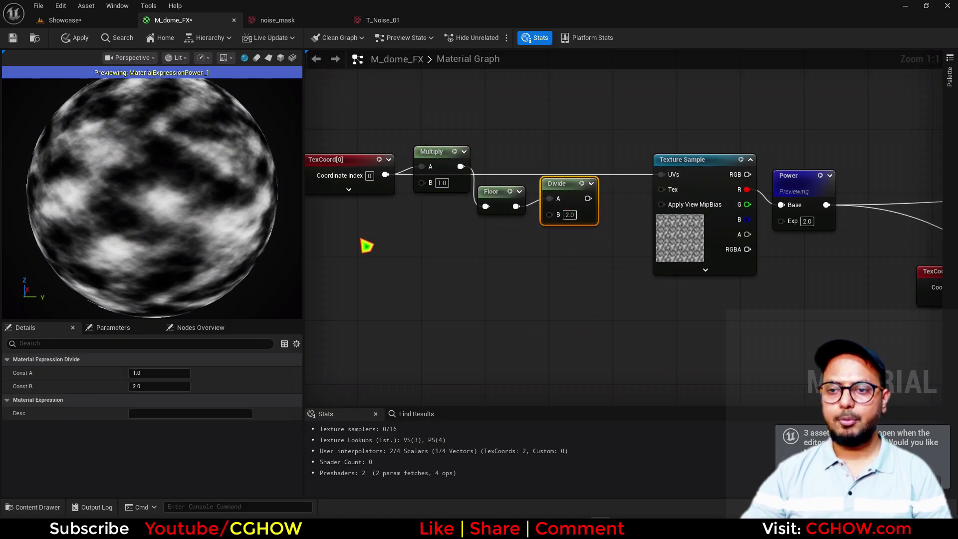
# Step: Add a constant feeding the B inputs of Multiply and Divide, and connect Divide to the Texture Sample's UVs
pyautogui.press('1')
pyautogui.click(358, 233)
pyautogui.moveTo(417, 255); pyautogui.dragTo(423, 181)
pyautogui.moveTo(428, 264); pyautogui.dragTo(662, 175)
# Step: Set the constant that drives the Multiply and Divide nodes to 50 and check the pixelated noise preview
pyautogui.click(428, 264)
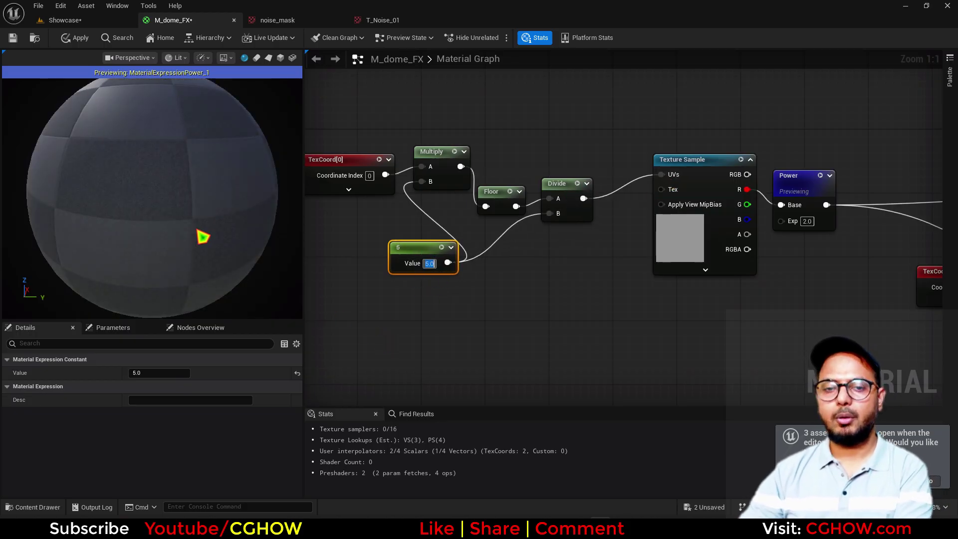
pyautogui.scroll(-2, 166, 194)
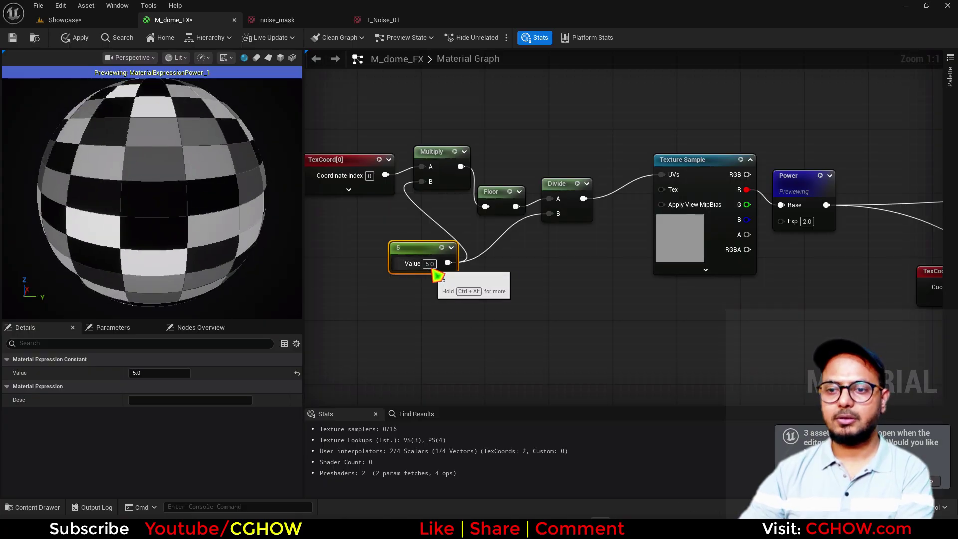
pyautogui.press('Return')
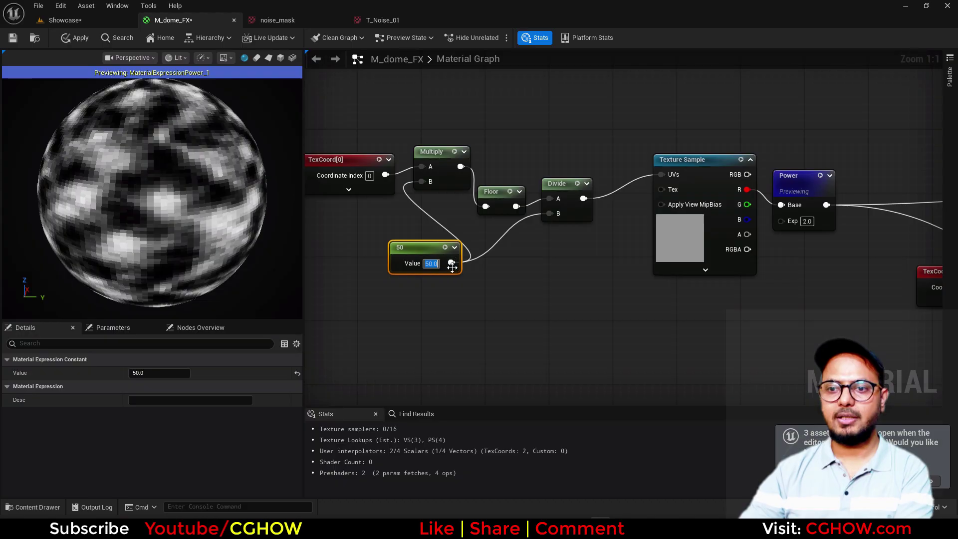
pyautogui.moveTo(169, 227); pyautogui.dragTo(225, 220)
# Step: Connect the Divide output to the lower chain's Add input A and delete the lower chain's old TexCoord
pyautogui.scroll(-2, 472, 302)
pyautogui.moveTo(481, 319); pyautogui.dragTo(479, 274, button='right')
pyautogui.scroll(-1, 479, 315)
pyautogui.moveTo(479, 315); pyautogui.dragTo(485, 144, button='right')
pyautogui.moveTo(490, 286); pyautogui.dragTo(360, 302, button='right')
pyautogui.scroll(-2, 415, 318)
pyautogui.moveTo(415, 319); pyautogui.dragTo(509, 333, button='right')
pyautogui.moveTo(402, 147); pyautogui.dragTo(517, 220)
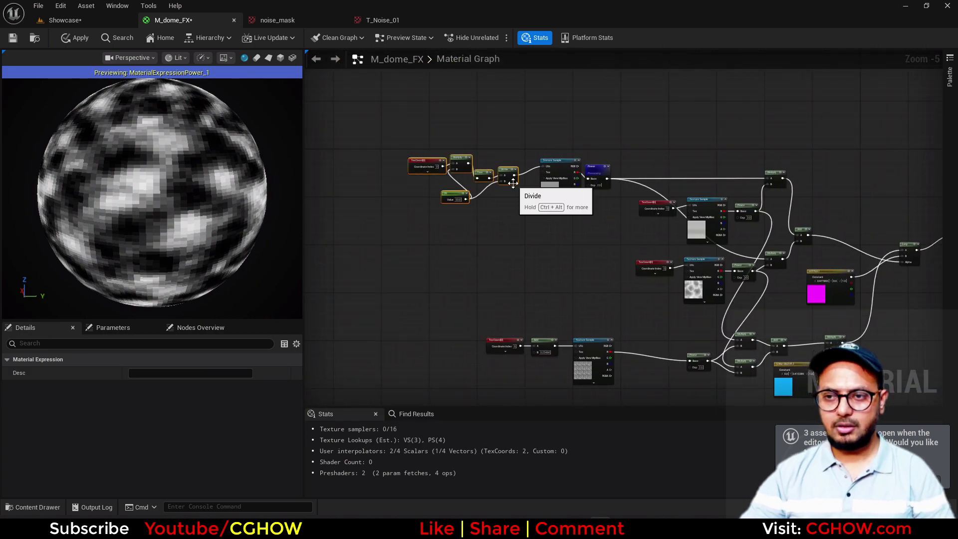
pyautogui.moveTo(518, 175); pyautogui.dragTo(465, 355)
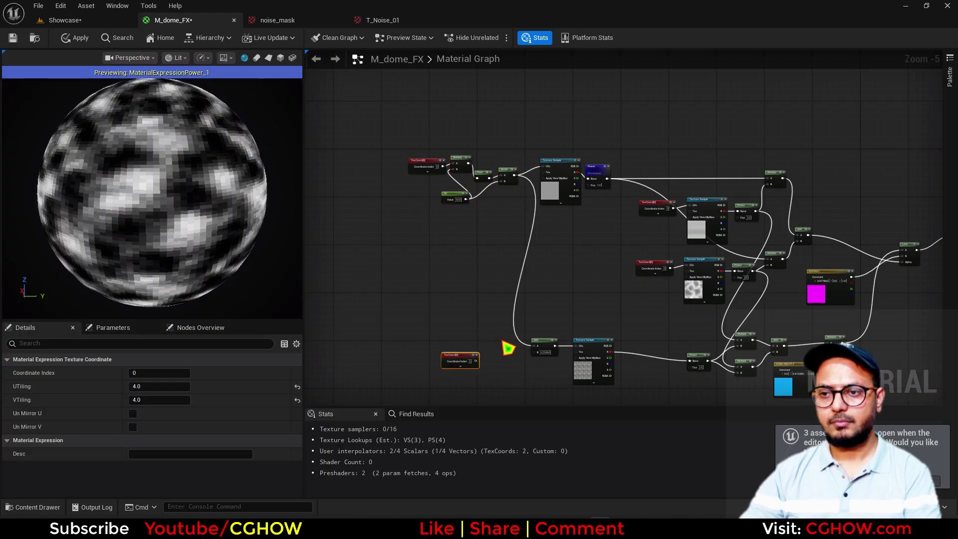
pyautogui.press('Delete')
# Step: Stop previewing the Power node and examine the full material's pixelated pattern on the preview sphere
pyautogui.moveTo(570, 263); pyautogui.dragTo(441, 242, button='right')
pyautogui.scroll(2, 475, 152)
pyautogui.click(472, 140)
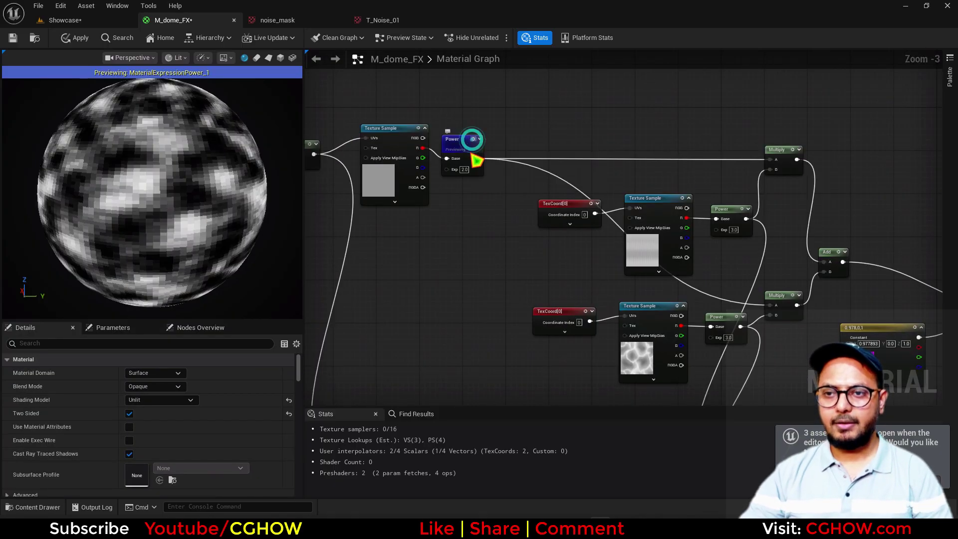
pyautogui.scroll(-1, 488, 254)
pyautogui.moveTo(502, 324); pyautogui.dragTo(379, 214, button='right')
pyautogui.moveTo(435, 282); pyautogui.dragTo(458, 281, button='right')
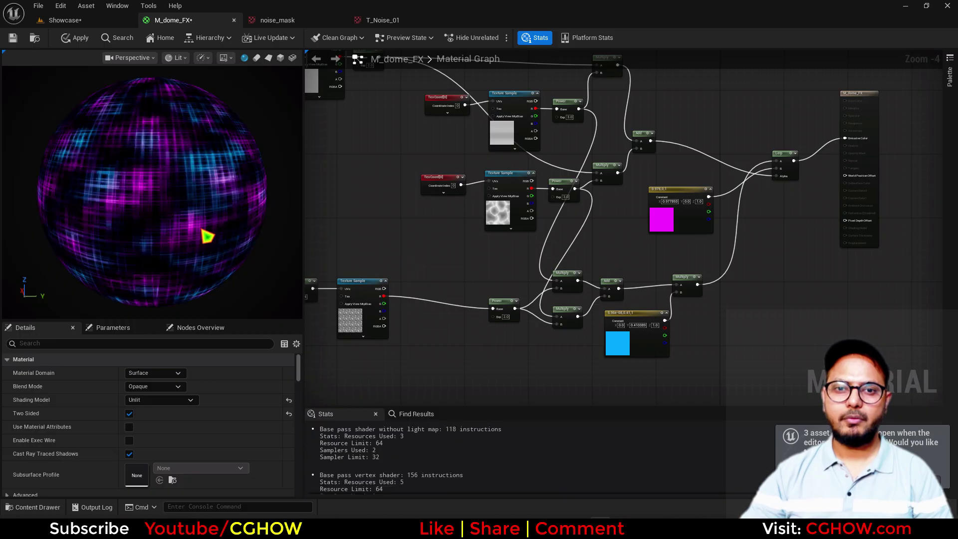
pyautogui.scroll(4, 138, 214)
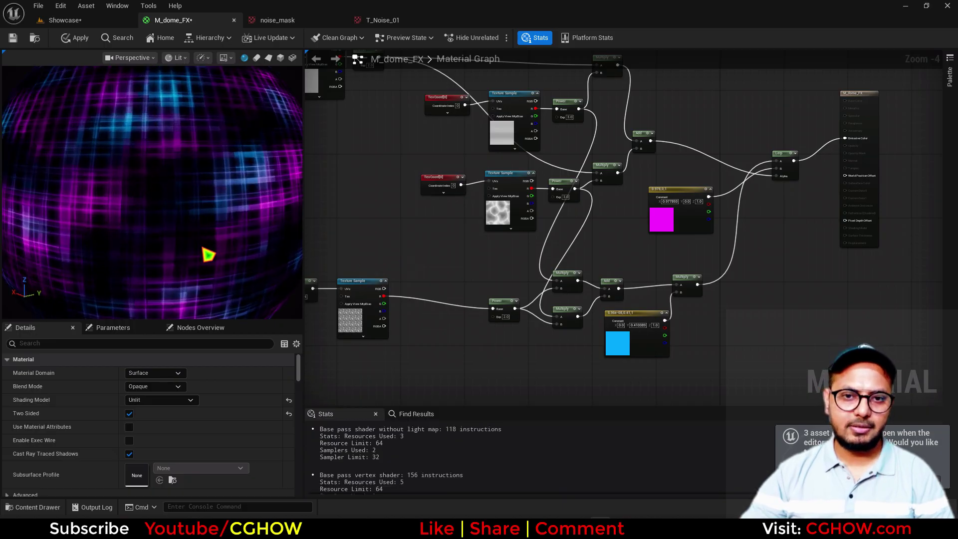
pyautogui.moveTo(235, 277); pyautogui.dragTo(240, 250)
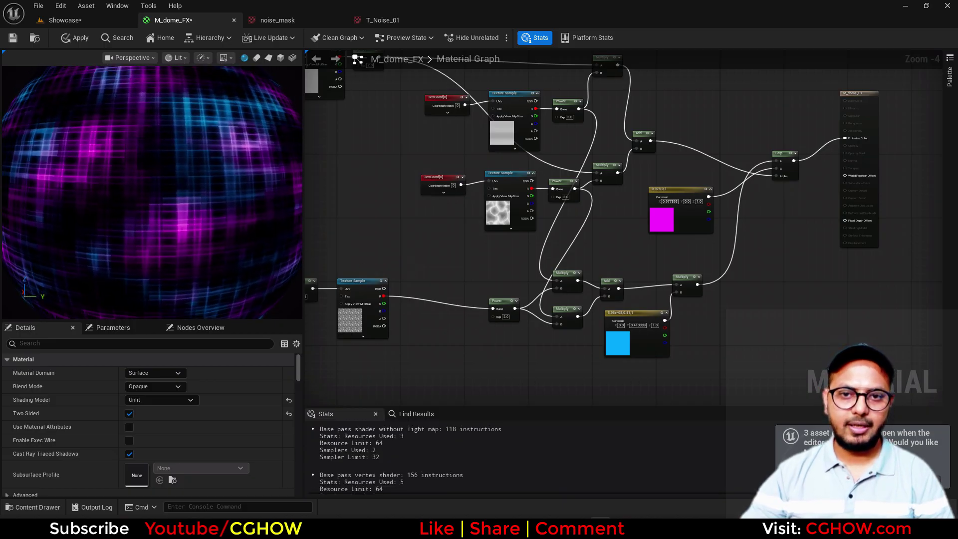
pyautogui.scroll(-4, 222, 223)
# Step: Duplicate the TexCoord, Multiply, Floor, Divide and constant nodes and connect the copied Divide to the lower Add node
pyautogui.moveTo(425, 250); pyautogui.dragTo(524, 289, button='right')
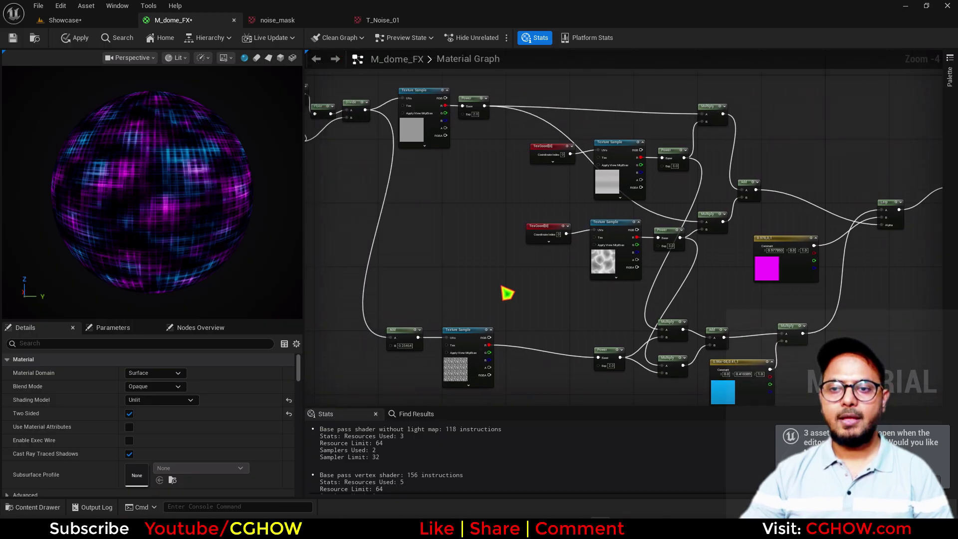
pyautogui.scroll(-1, 504, 290)
pyautogui.moveTo(425, 235); pyautogui.dragTo(572, 246, button='right')
pyautogui.scroll(1, 532, 241)
pyautogui.rightClick(462, 203)
pyautogui.click(530, 188)
pyautogui.scroll(-1, 574, 212)
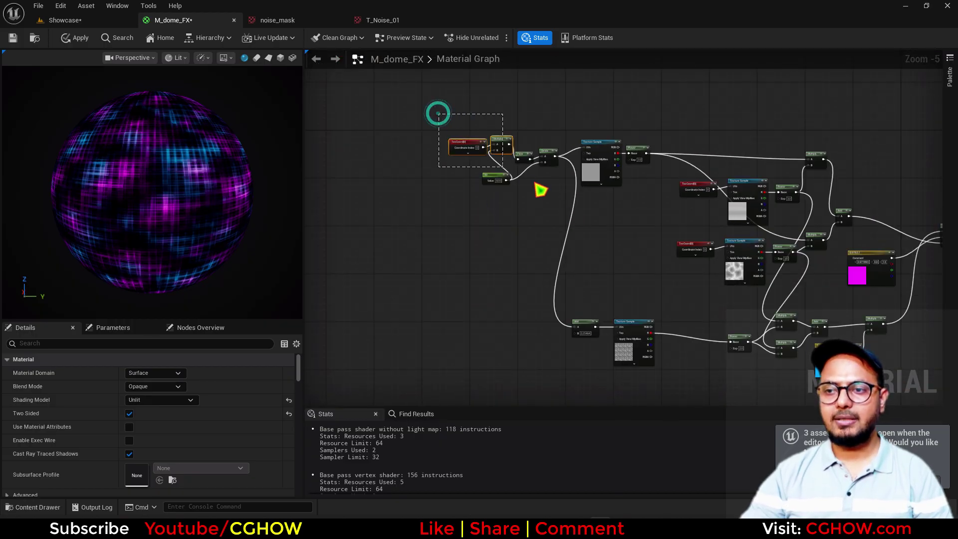
pyautogui.moveTo(529, 185); pyautogui.dragTo(560, 208)
pyautogui.hotkey('ctrl', 'v')
pyautogui.moveTo(508, 320); pyautogui.dragTo(576, 327)
pyautogui.moveTo(507, 271); pyautogui.dragTo(491, 264, button='right')
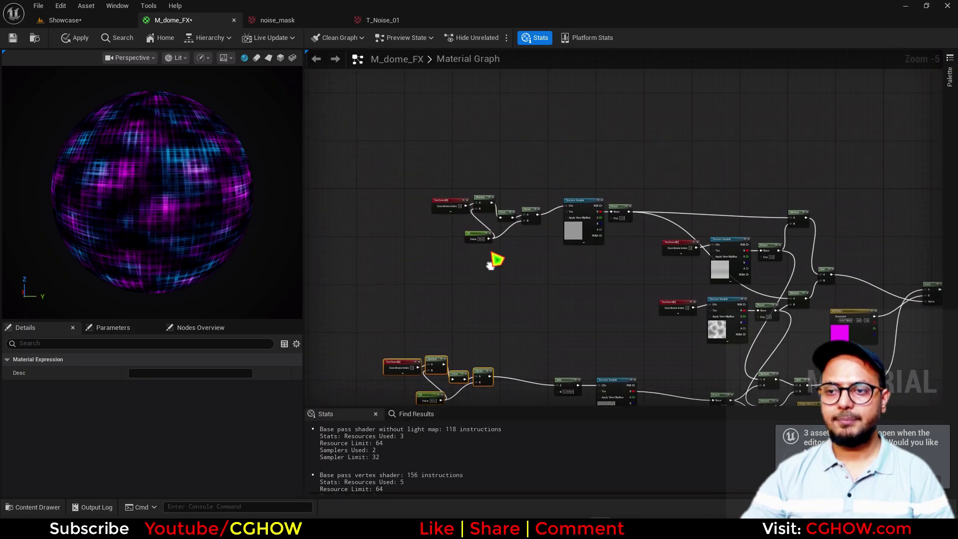
# Step: Make room in the upper chain and insert a Panner with Y speed 0.2 between its TexCoord and Multiply
pyautogui.scroll(2, 492, 268)
pyautogui.moveTo(432, 171); pyautogui.dragTo(610, 308)
pyautogui.moveTo(599, 252); pyautogui.dragTo(578, 231)
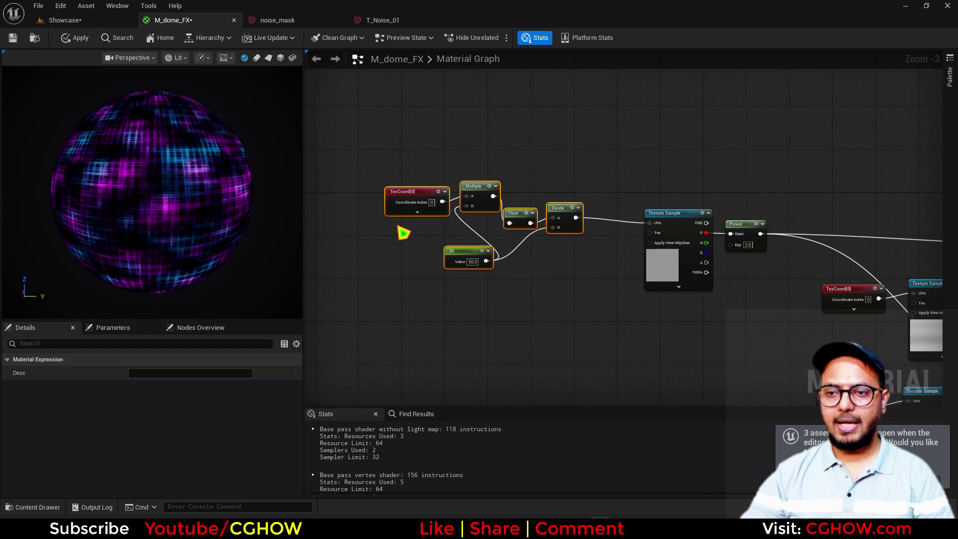
pyautogui.click(420, 201)
pyautogui.moveTo(420, 201); pyautogui.dragTo(337, 201)
pyautogui.click(374, 174)
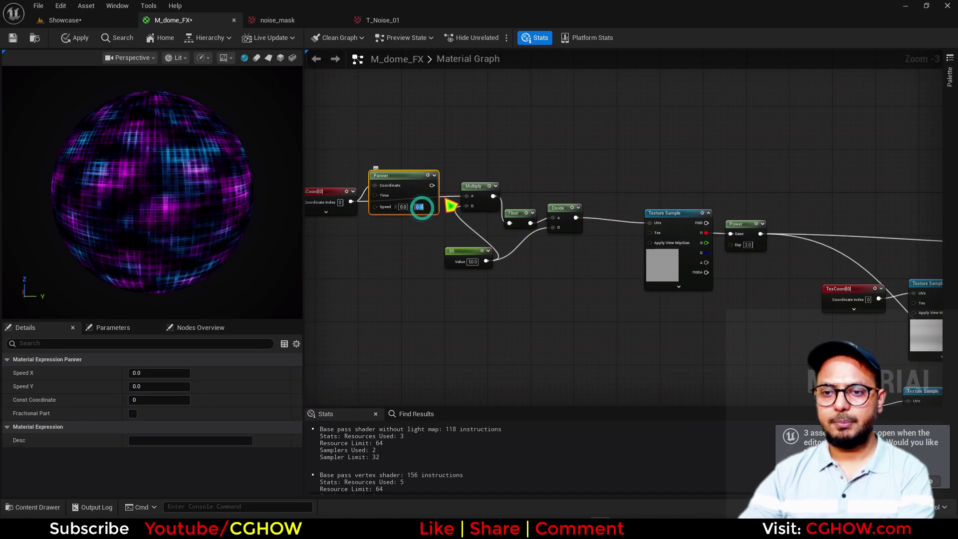
pyautogui.moveTo(432, 185); pyautogui.dragTo(467, 195)
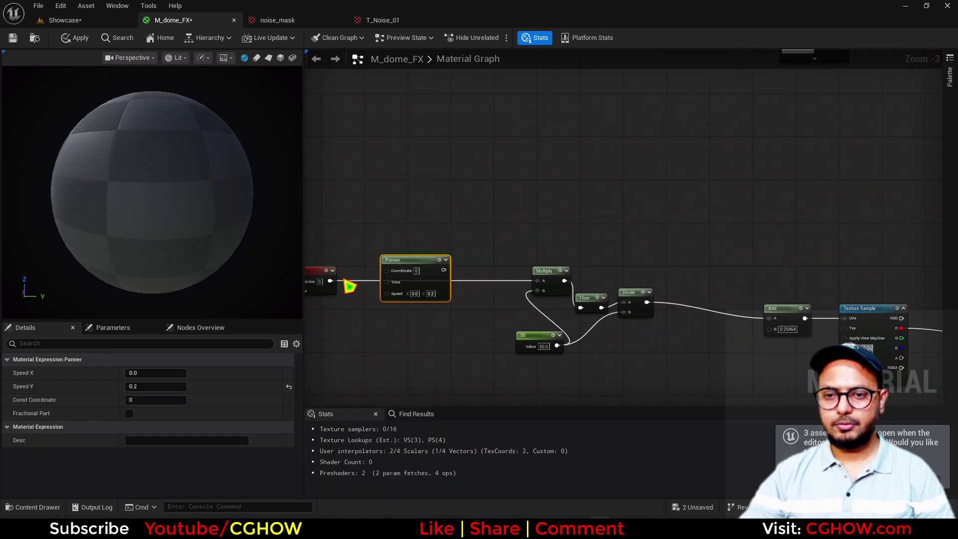
# Step: Wire the Panner between the lower chain's TexCoord and Multiply and set its Y speed to 0.4
pyautogui.moveTo(331, 281); pyautogui.dragTo(538, 280)
pyautogui.click(430, 293)
pyautogui.press('BackSpace')
pyautogui.write('0.3')
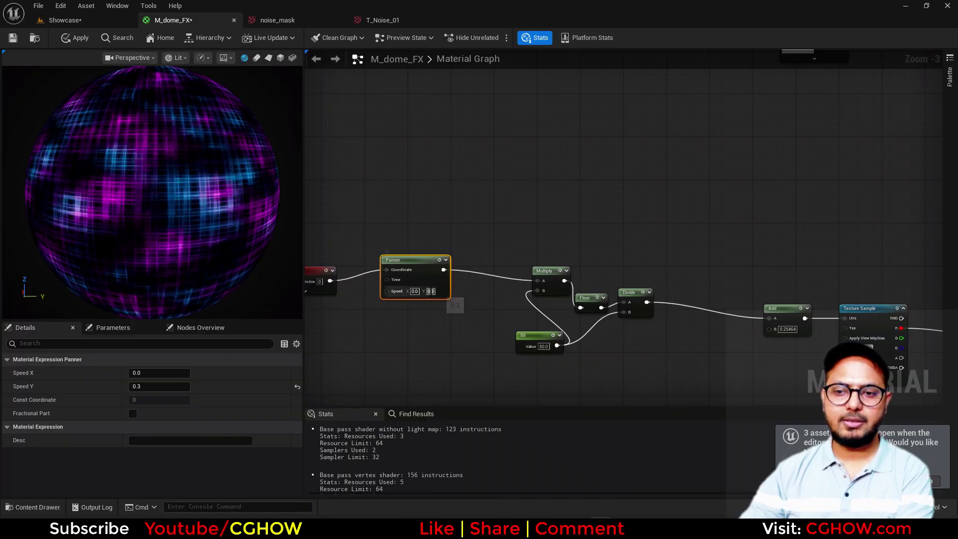
pyautogui.write('0.4')
pyautogui.press('Return')
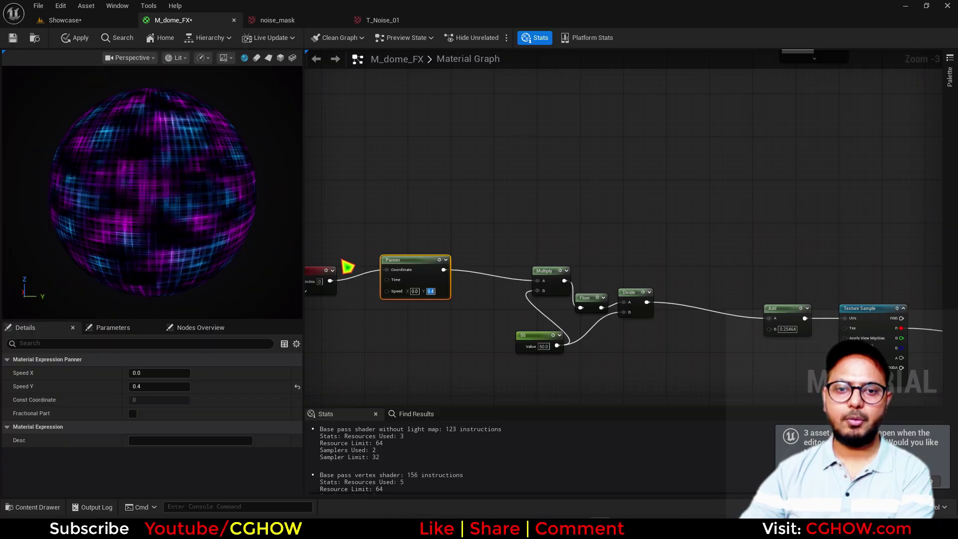
# Step: Move the M_dome_FX output node farther from the Lerp to free space for more nodes
pyautogui.moveTo(720, 279); pyautogui.dragTo(385, 304, button='right')
pyautogui.moveTo(911, 276); pyautogui.dragTo(356, 369, button='right')
pyautogui.moveTo(497, 351); pyautogui.dragTo(497, 297, button='right')
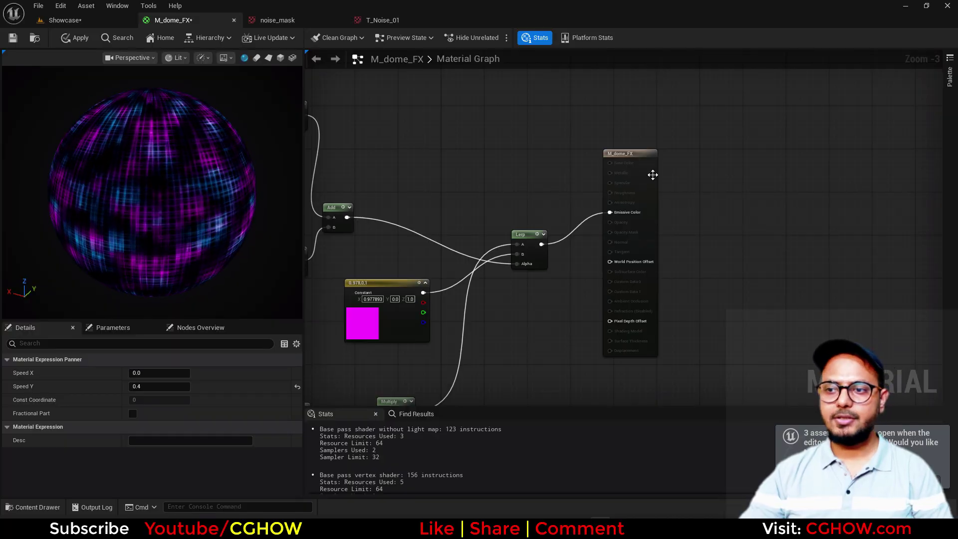
pyautogui.moveTo(653, 175); pyautogui.dragTo(867, 180)
pyautogui.moveTo(553, 117); pyautogui.dragTo(544, 146, button='right')
# Step: Add a Fresnel node above the Lerp and preview it on the sphere
pyautogui.rightClick(509, 116)
pyautogui.write('fre')
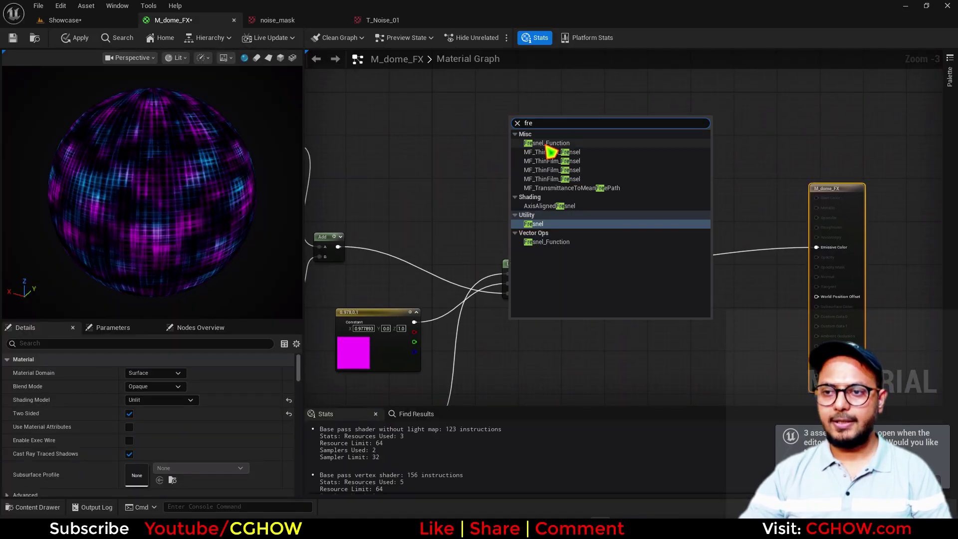
pyautogui.click(544, 224)
pyautogui.click(564, 120)
pyautogui.press('space')
pyautogui.moveTo(568, 128); pyautogui.dragTo(504, 171)
pyautogui.scroll(3, 487, 184)
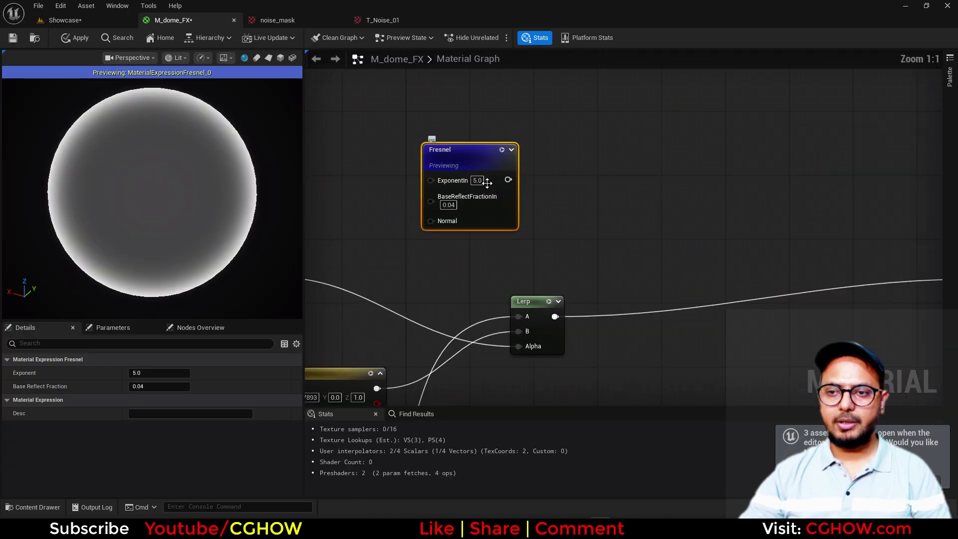
# Step: Set the Fresnel node's ExponentIn to 2
pyautogui.click(473, 181)
pyautogui.write('25')
pyautogui.press('Return')
pyautogui.click(524, 168)
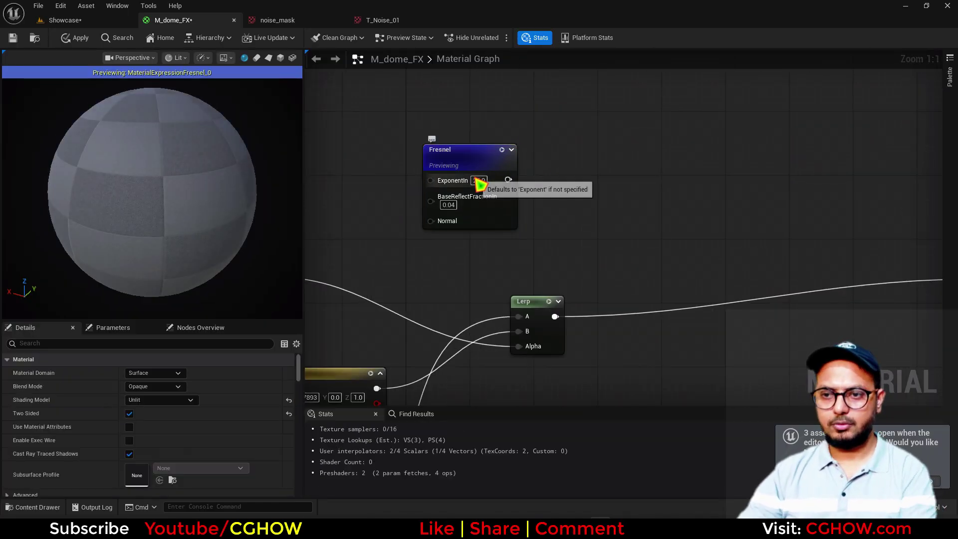
pyautogui.write('2')
pyautogui.click(544, 174)
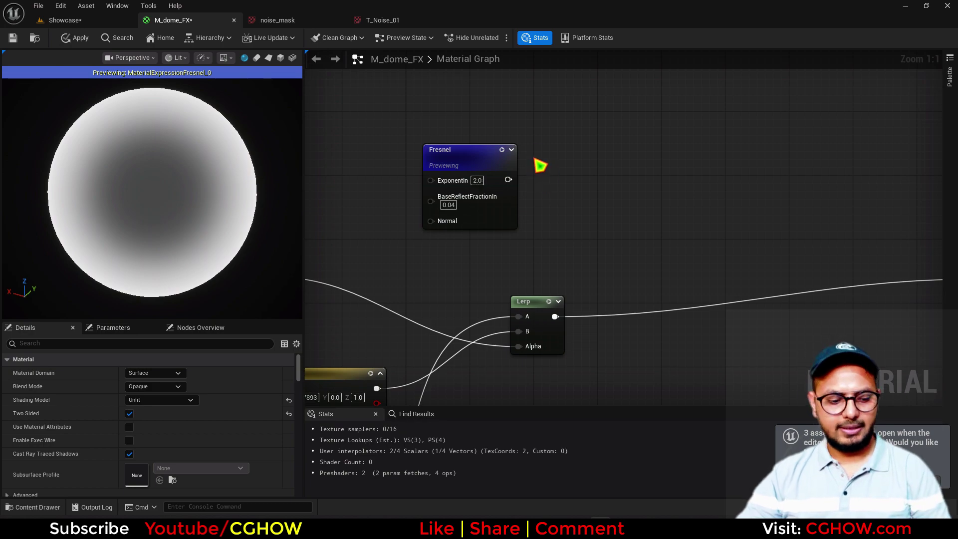
# Step: Feed the Fresnel output into the Base of a new Power node and preview the result
pyautogui.press('e')
pyautogui.click(535, 158)
pyautogui.moveTo(508, 180); pyautogui.dragTo(535, 172)
pyautogui.click(573, 157)
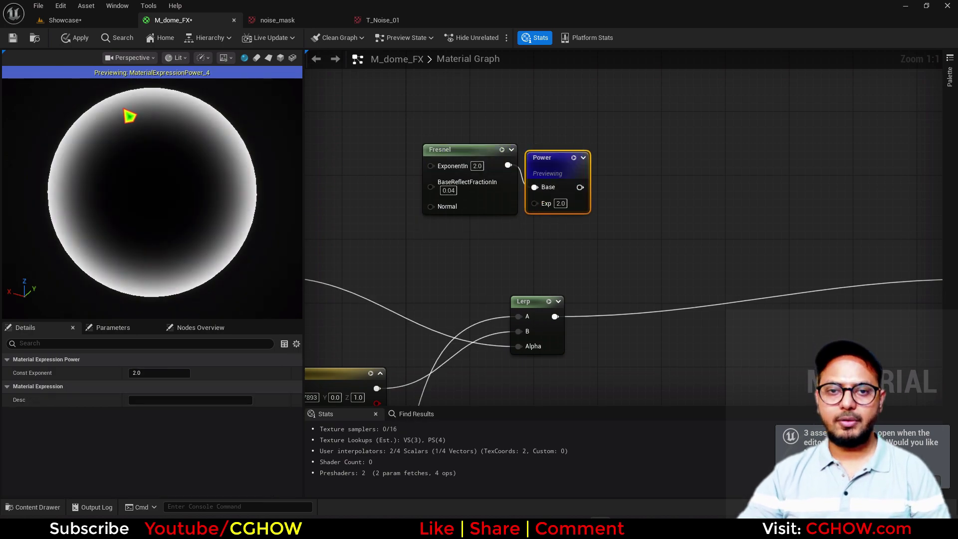
# Step: Multiply the Fresnel's Power output by the Lerp output with a new Multiply node and preview it
pyautogui.moveTo(590, 251); pyautogui.dragTo(506, 235, button='right')
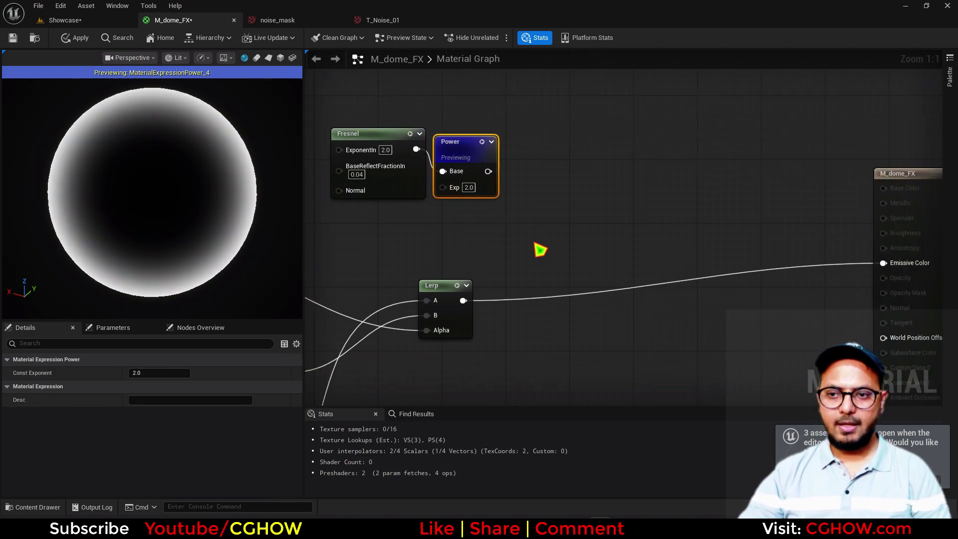
pyautogui.click(542, 253)
pyautogui.moveTo(463, 300); pyautogui.dragTo(488, 172)
pyautogui.click(573, 238)
pyautogui.moveTo(573, 239); pyautogui.dragTo(561, 191)
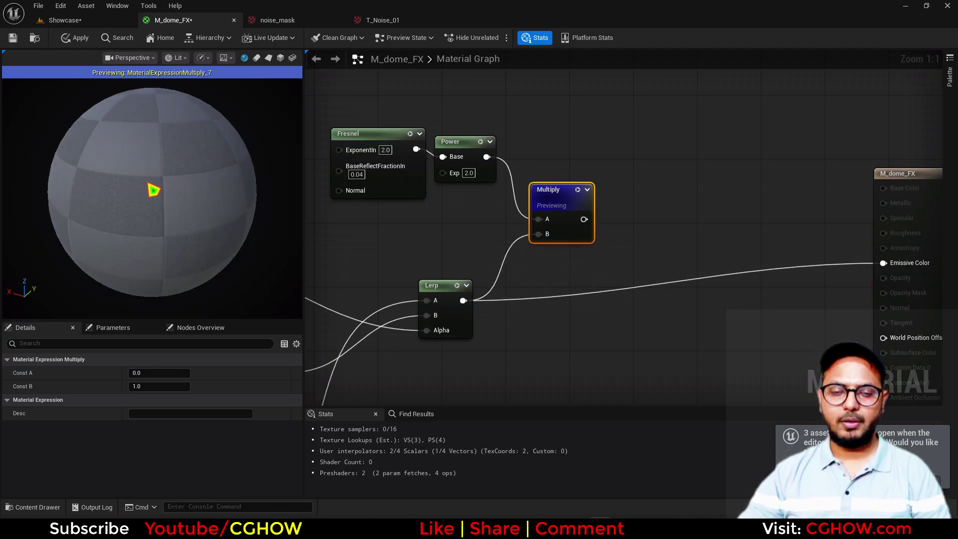
# Step: Add a second Multiply after the Fresnel and Lerp Multiply, set its B value to 100, and preview it
pyautogui.moveTo(615, 207); pyautogui.dragTo(529, 227, button='right')
pyautogui.press('m')
pyautogui.click(526, 204)
pyautogui.moveTo(500, 235); pyautogui.dragTo(534, 221)
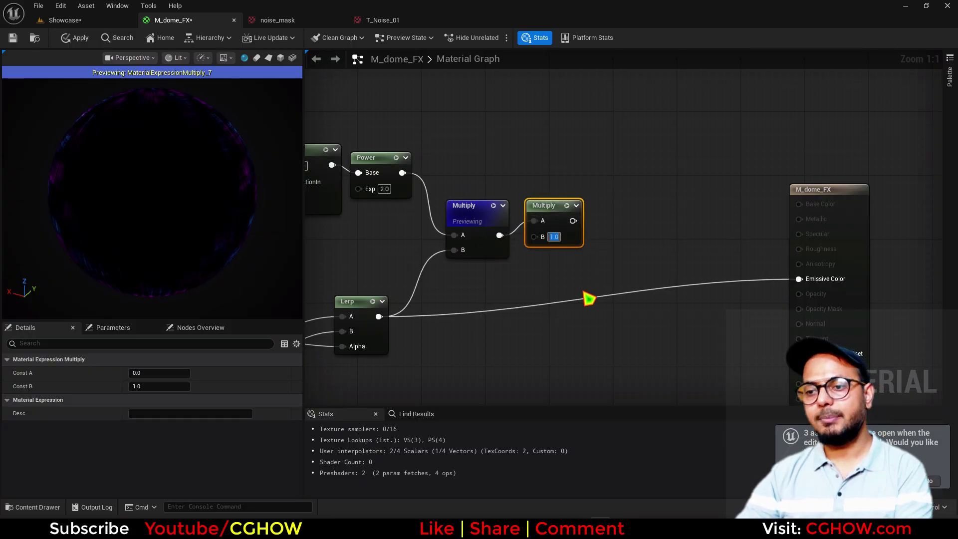
pyautogui.write('100')
pyautogui.press('Return')
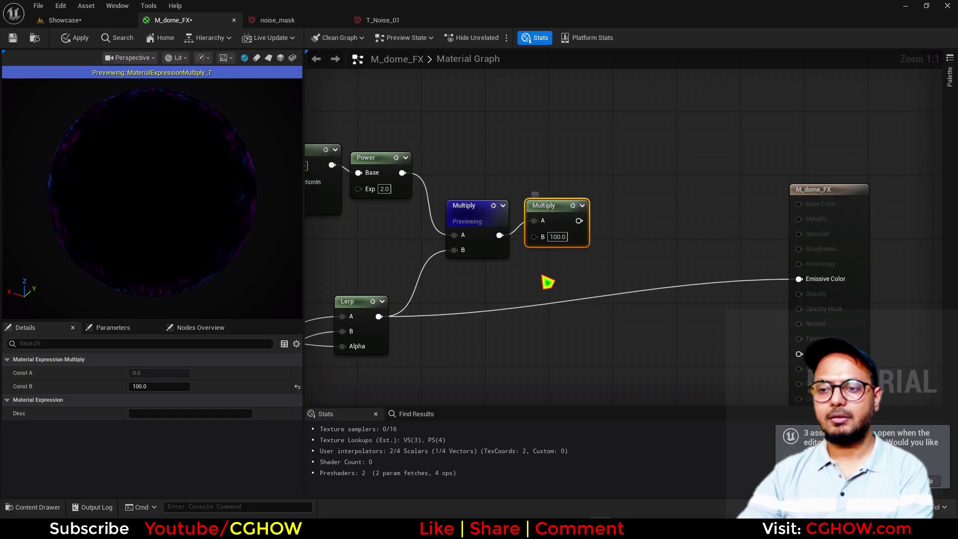
pyautogui.click(573, 205)
pyautogui.moveTo(564, 217); pyautogui.dragTo(556, 209)
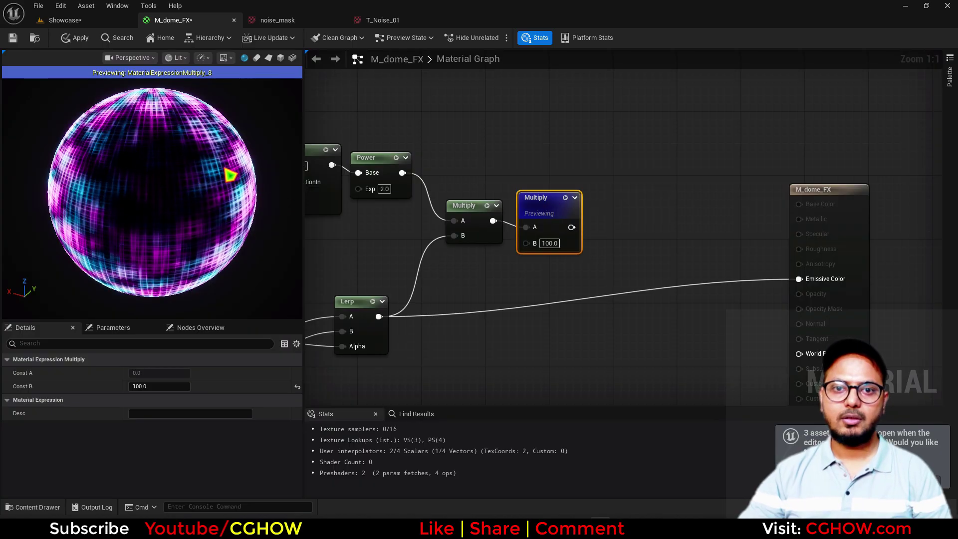
# Step: Set the exponent of the Fresnel's Power node to 5
pyautogui.click(384, 189)
pyautogui.write('5')
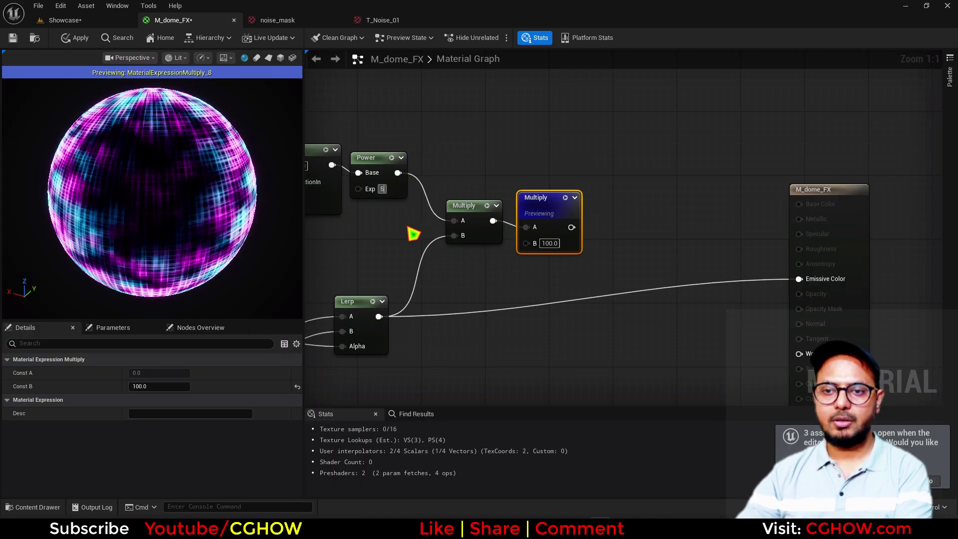
pyautogui.press('Return')
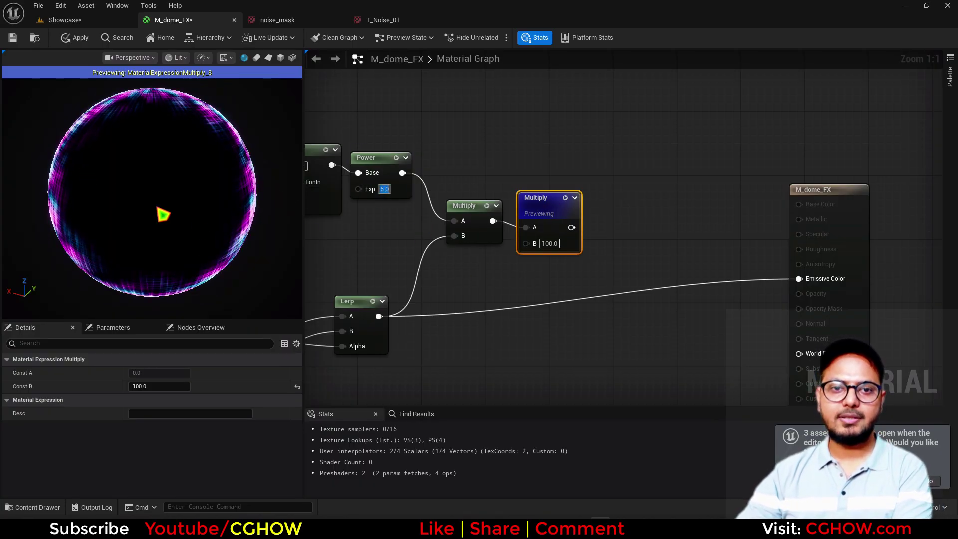
# Step: Add the boosted Fresnel Multiply and the Lerp output together with a new Add node feeding Emissive Color, and check the preview sphere
pyautogui.moveTo(580, 346); pyautogui.dragTo(638, 298, button='right')
pyautogui.click(639, 287)
pyautogui.moveTo(434, 267); pyautogui.dragTo(643, 325)
pyautogui.moveTo(626, 178); pyautogui.dragTo(867, 229)
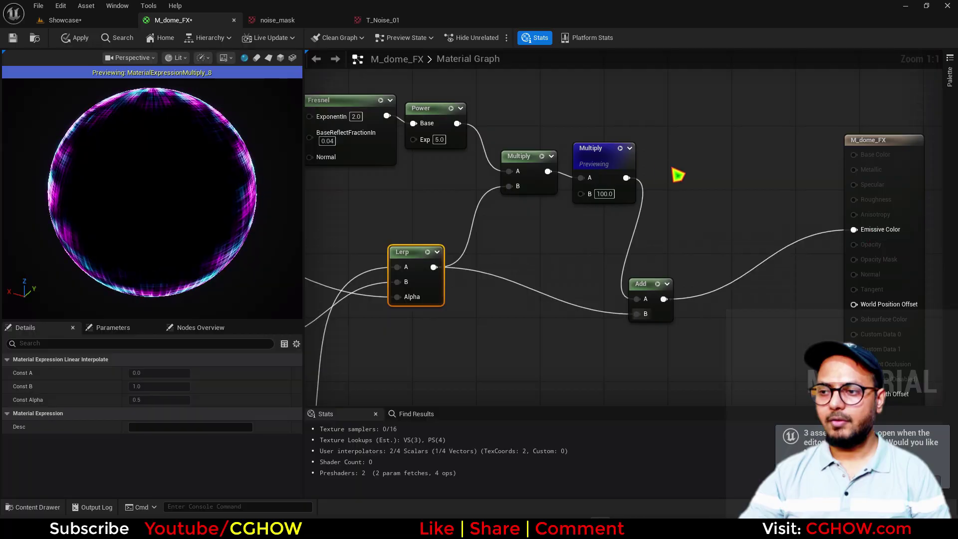
pyautogui.scroll(-1, 480, 298)
pyautogui.moveTo(480, 298); pyautogui.dragTo(564, 257, button='right')
pyautogui.scroll(-1, 554, 262)
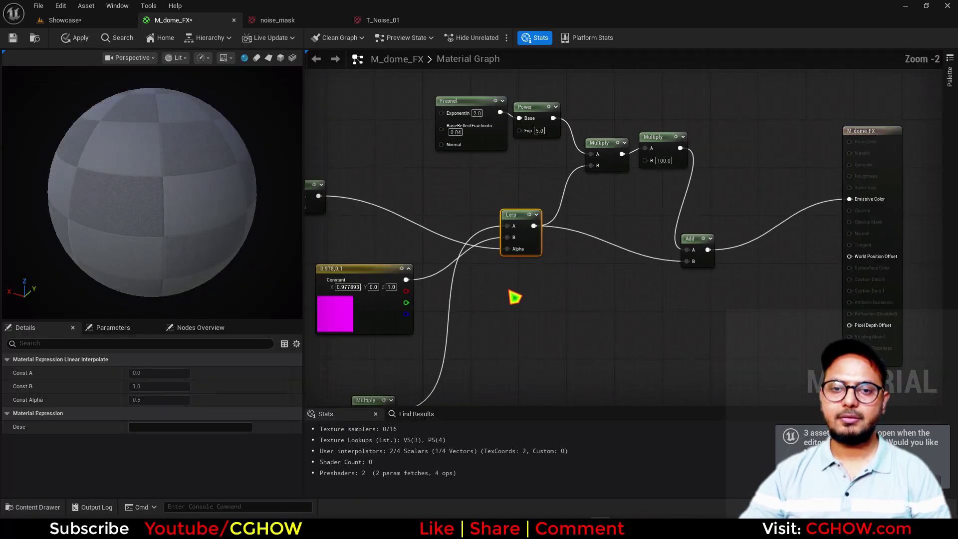
pyautogui.moveTo(170, 241); pyautogui.dragTo(225, 241)
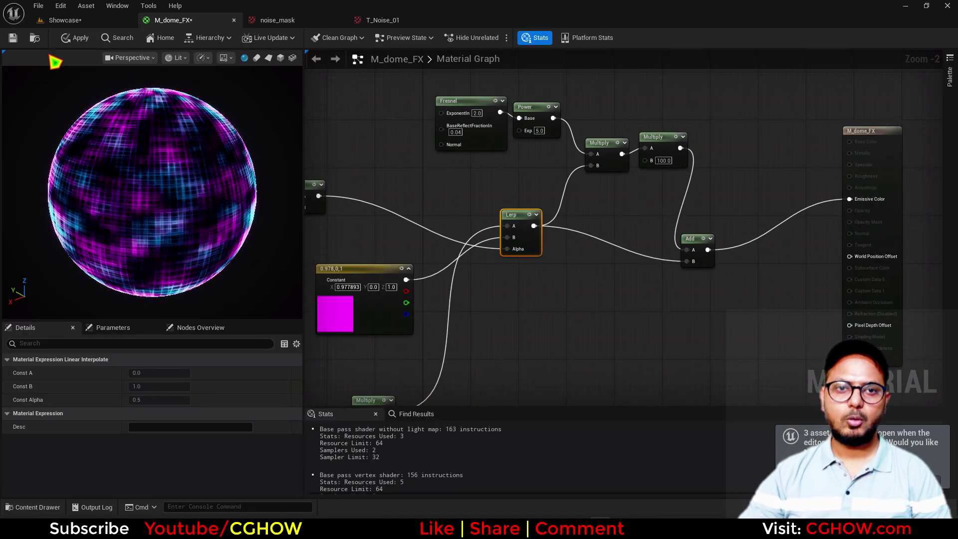
# Step: Create a material instance of M_dome_FX named M_dome_FX_Inst in the end_Zone_portal folder and save both assets
pyautogui.click(35, 38)
pyautogui.rightClick(226, 310)
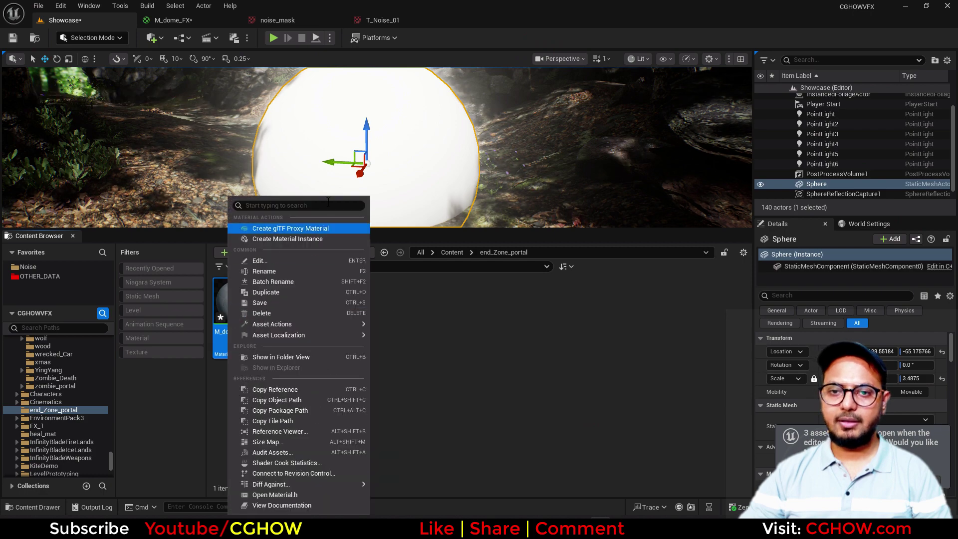
pyautogui.click(313, 239)
pyautogui.press('Return')
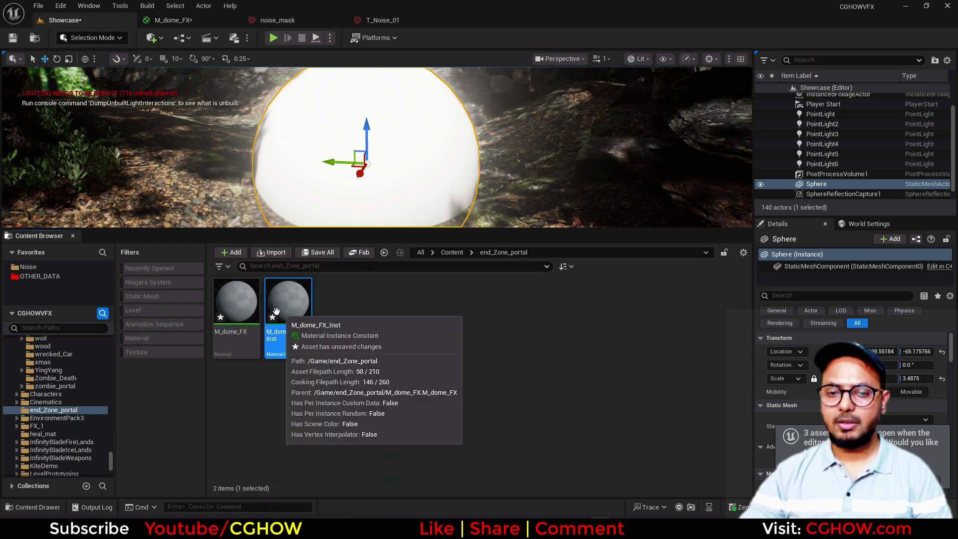
pyautogui.keyDown('ctrl'); pyautogui.click(247, 310); pyautogui.keyUp('ctrl')
pyautogui.rightClick(246, 309)
pyautogui.click(360, 134)
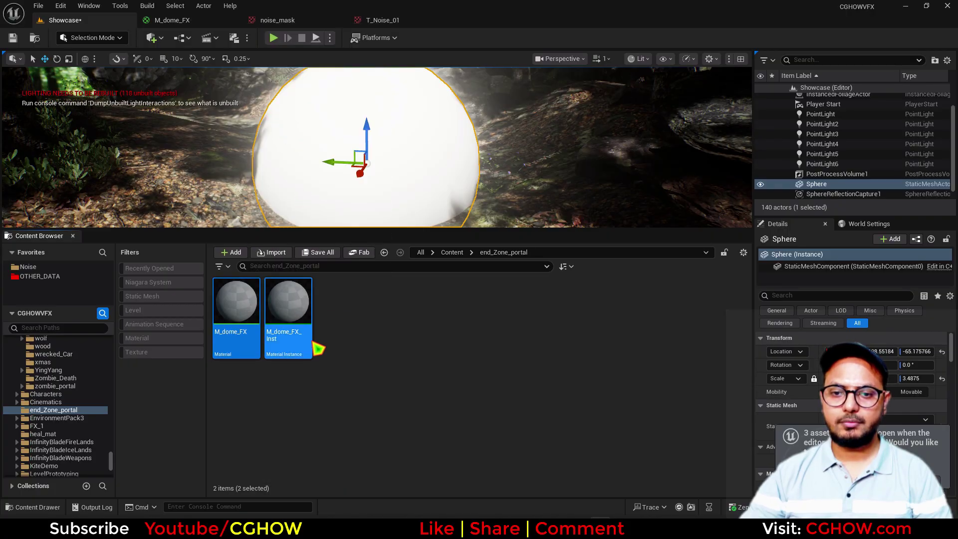
# Step: Assign M_dome_FX_Inst to the dome sphere in the level and enlarge the viewport
pyautogui.moveTo(294, 320); pyautogui.dragTo(367, 170)
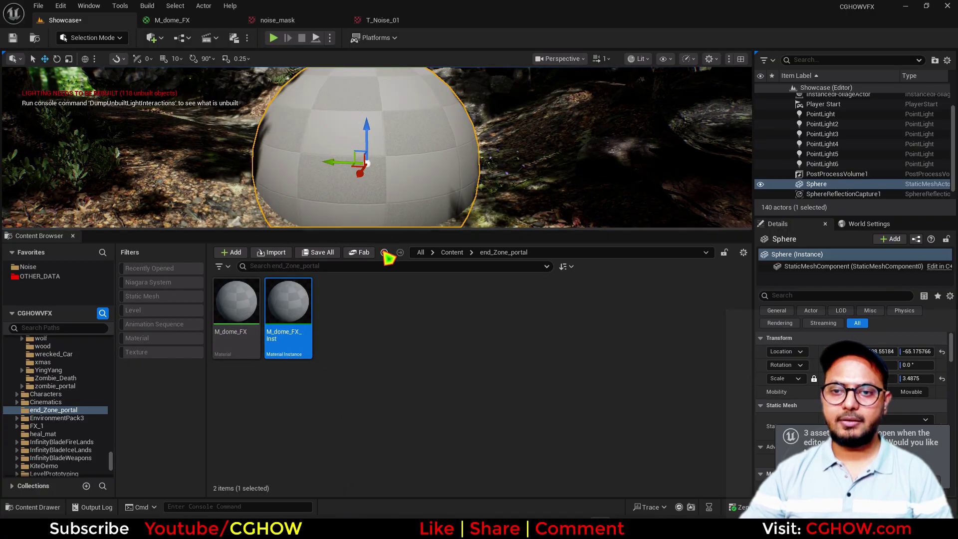
pyautogui.moveTo(517, 231); pyautogui.dragTo(523, 336)
pyautogui.click(534, 443)
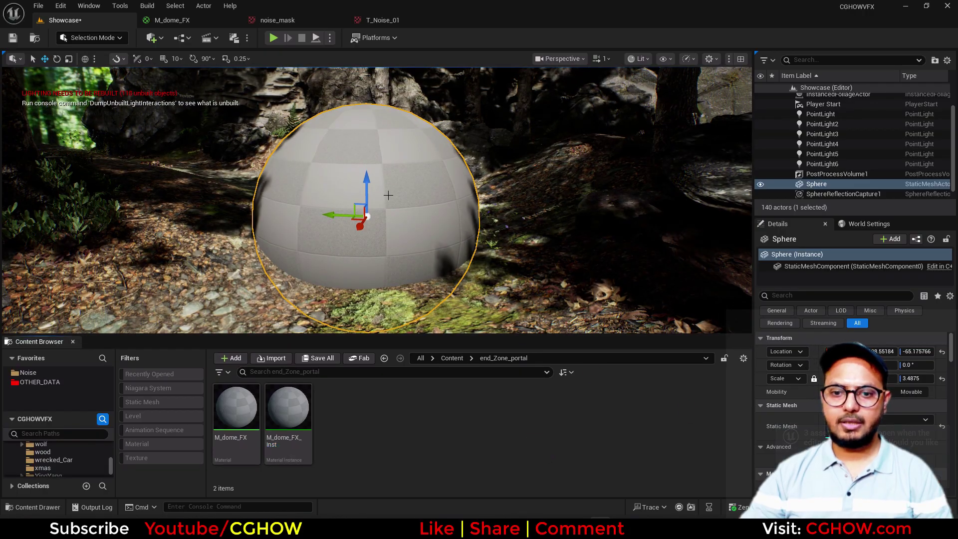
# Step: Close the T_Noise_01 and noise_mask textures, and save and apply the M_dome_FX material
pyautogui.click(382, 21)
pyautogui.click(300, 21)
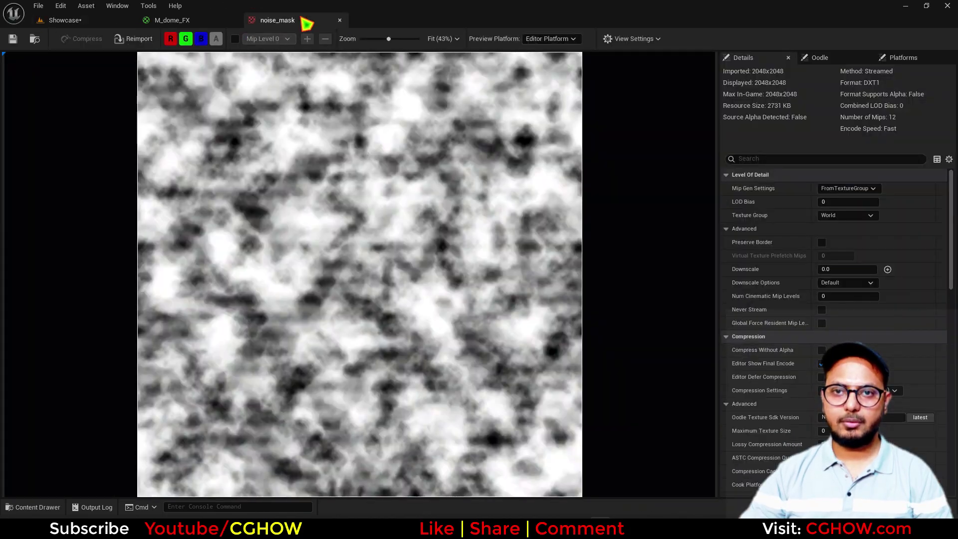
pyautogui.click(197, 21)
pyautogui.moveTo(430, 244); pyautogui.dragTo(486, 234, button='right')
pyautogui.click(12, 39)
pyautogui.click(71, 40)
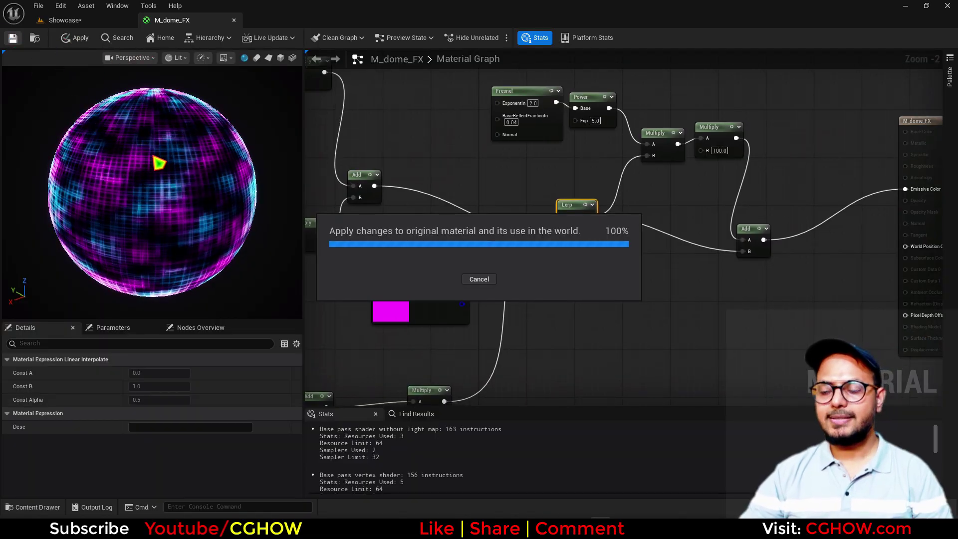
# Step: Inspect the dome in the Showcase level in game view
pyautogui.click(84, 22)
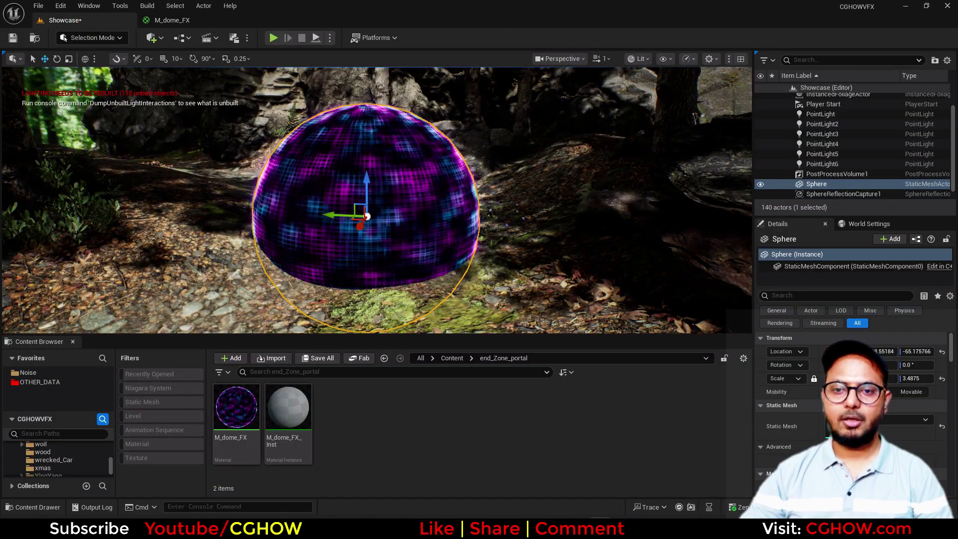
pyautogui.press('g')
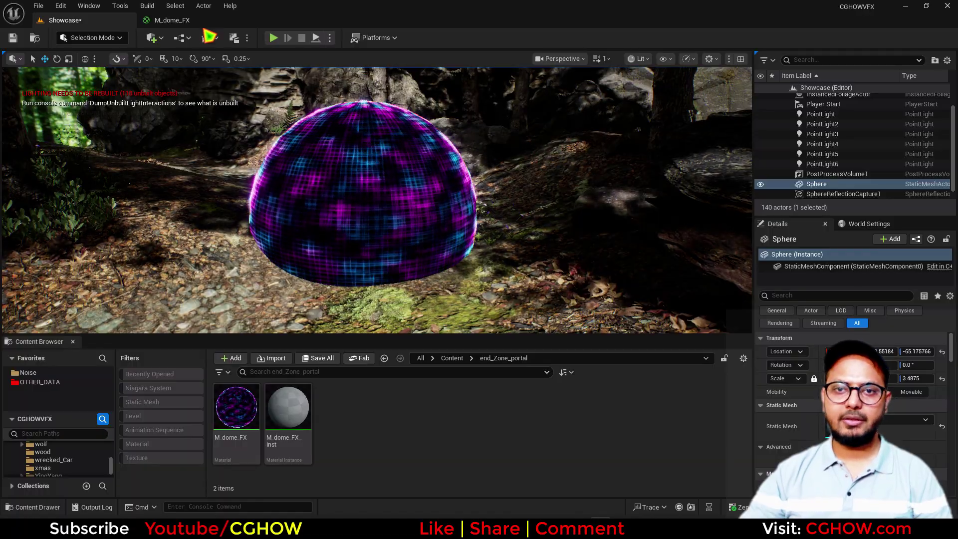
# Step: Drive the Power node's Exp in M_dome_FX with a new scalar parameter fresnel_thickness, default value 5
pyautogui.click(172, 20)
pyautogui.scroll(3, 548, 240)
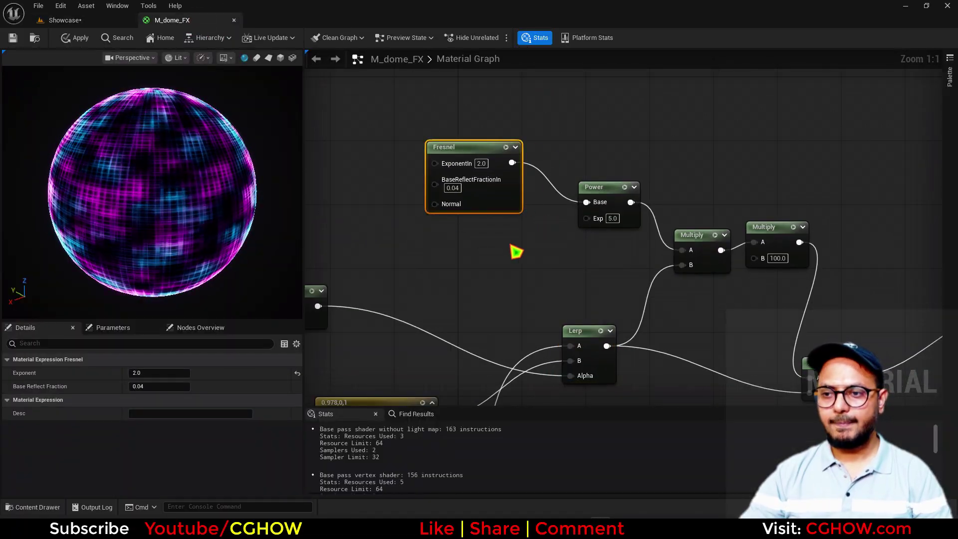
pyautogui.click(505, 248)
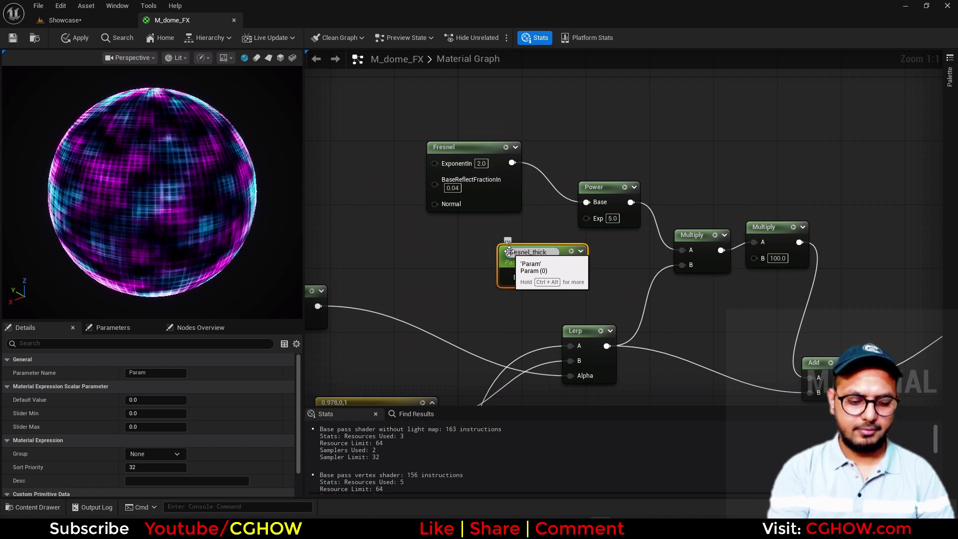
pyautogui.click(560, 274)
pyautogui.write('0.5')
pyautogui.moveTo(578, 273); pyautogui.dragTo(586, 217)
pyautogui.click(561, 274)
pyautogui.write('5')
pyautogui.press('Return')
pyautogui.moveTo(555, 253); pyautogui.dragTo(508, 238)
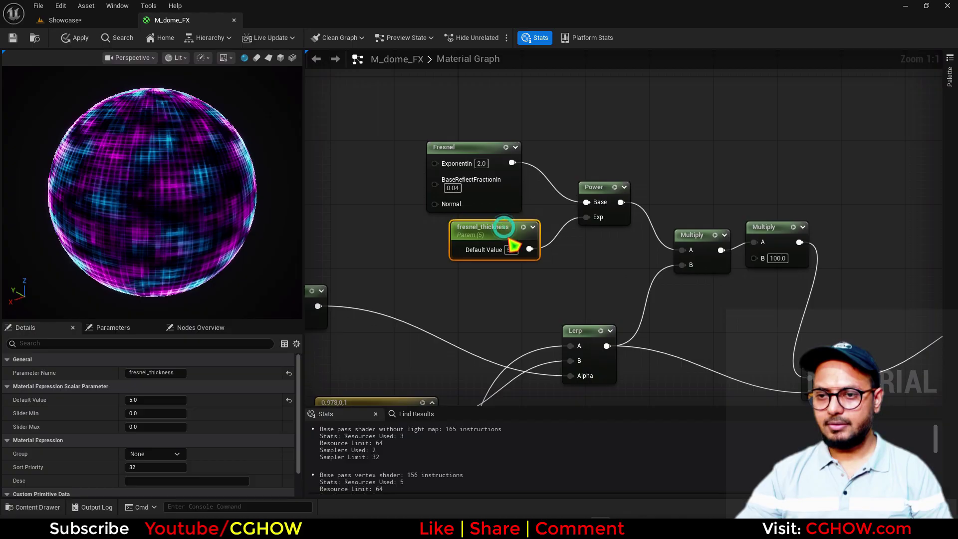
# Step: Duplicate the fresnel_thickness parameter as fresnel_edge_value with default 100 and connect it to B of the last Fresnel Multiply
pyautogui.hotkey('ctrl', 'w')
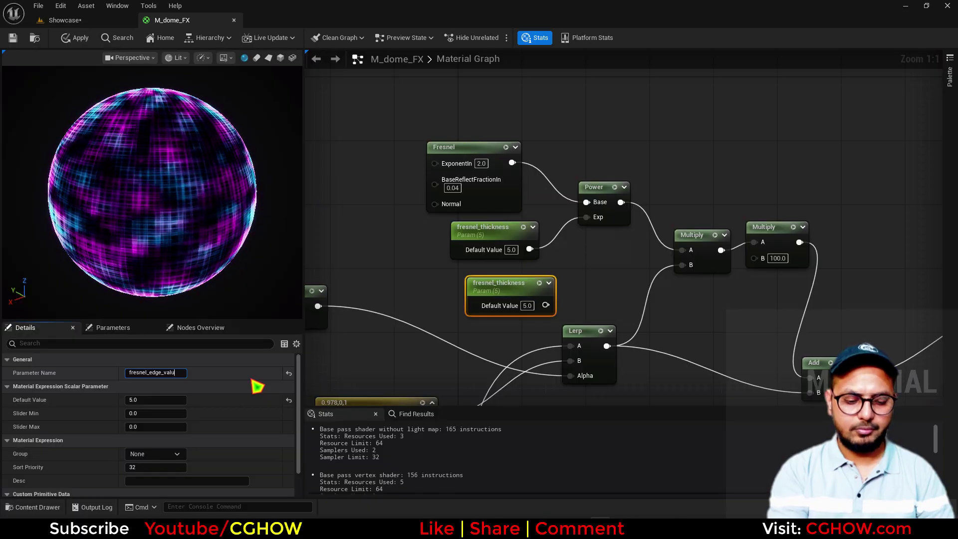
pyautogui.press('Return')
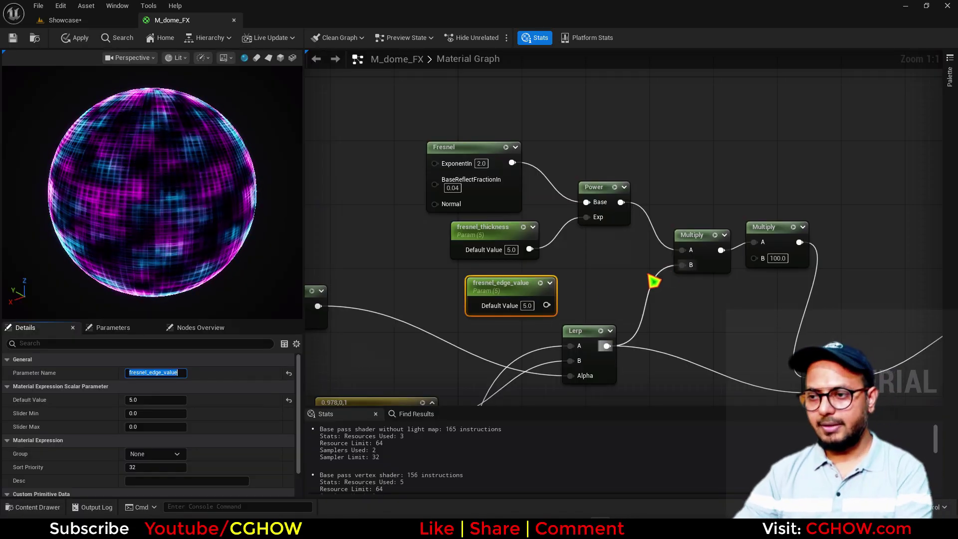
pyautogui.write('100')
pyautogui.press('Return')
pyautogui.moveTo(547, 305); pyautogui.dragTo(759, 258)
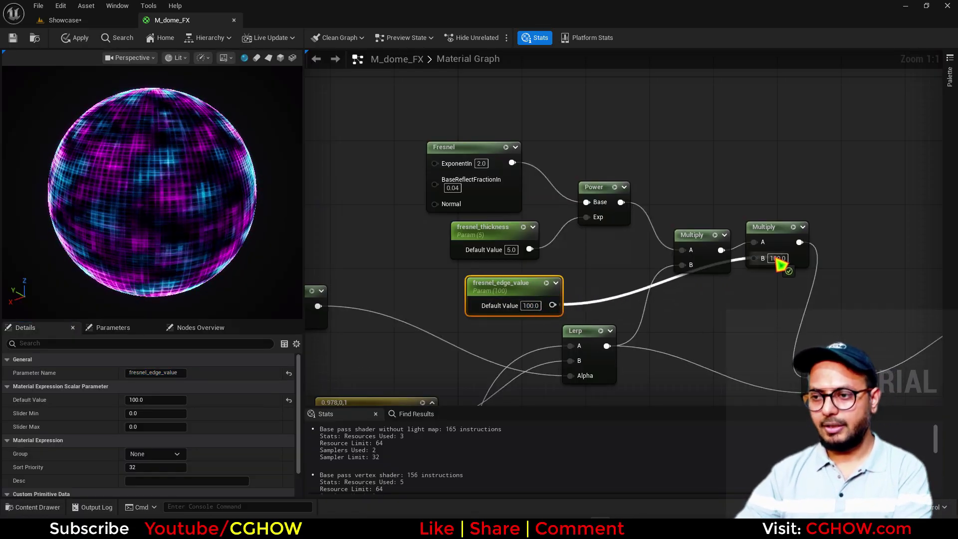
# Step: Look over the material graph from the noise texture chains to the material output
pyautogui.scroll(-2, 661, 321)
pyautogui.scroll(-3, 585, 271)
pyautogui.moveTo(359, 298); pyautogui.dragTo(506, 201, button='right')
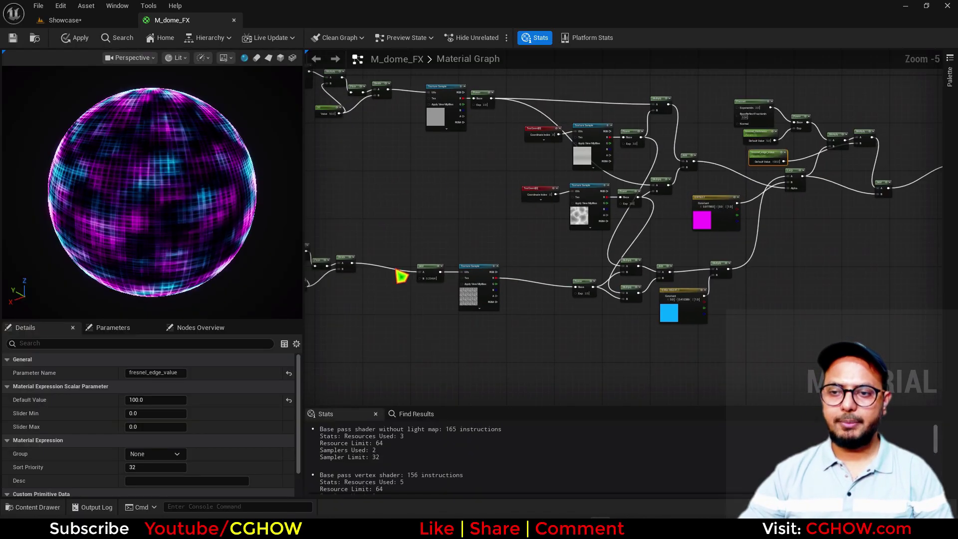
pyautogui.moveTo(369, 163); pyautogui.dragTo(494, 178, button='right')
pyautogui.moveTo(580, 270); pyautogui.dragTo(462, 275, button='right')
pyautogui.rightClick(462, 274)
pyautogui.moveTo(358, 256); pyautogui.dragTo(394, 247, button='right')
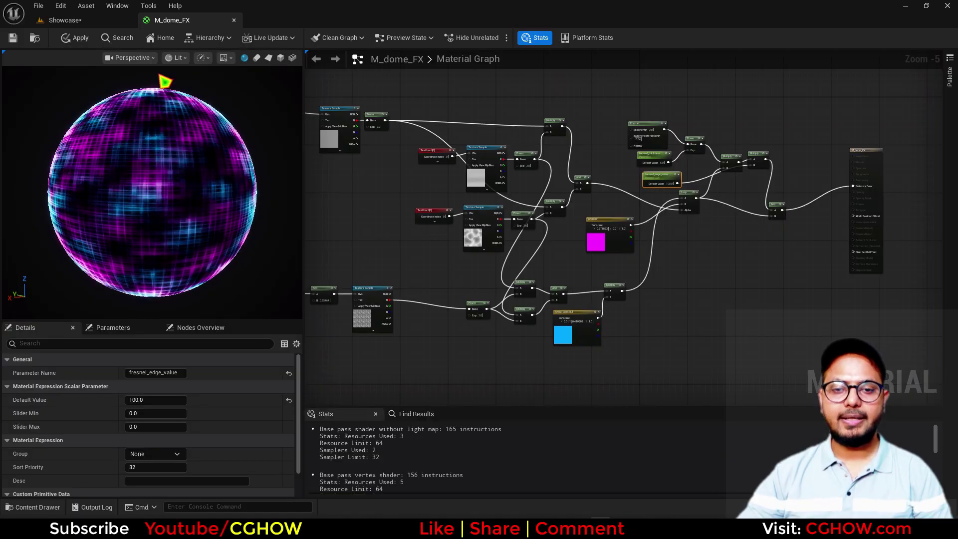
# Step: Copy a TexCoord, Texture Sample and Power chain, paste it below the colour nodes, and preview the copied Power node
pyautogui.scroll(1, 584, 272)
pyautogui.moveTo(583, 271); pyautogui.dragTo(678, 310, button='right')
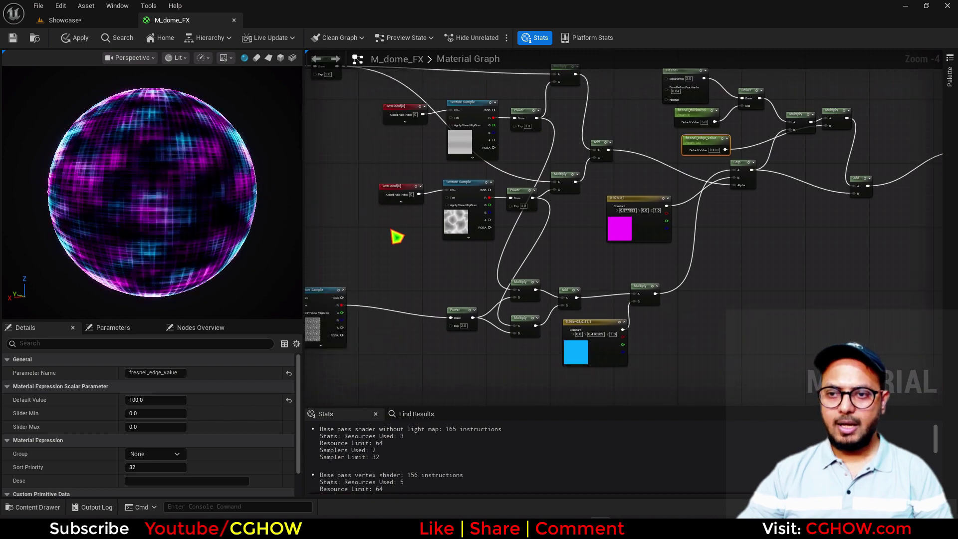
pyautogui.moveTo(527, 209); pyautogui.dragTo(525, 208)
pyautogui.hotkey('ctrl', 'c')
pyautogui.moveTo(758, 328); pyautogui.dragTo(628, 243, button='right')
pyautogui.click(632, 273)
pyautogui.hotkey('ctrl', 'v')
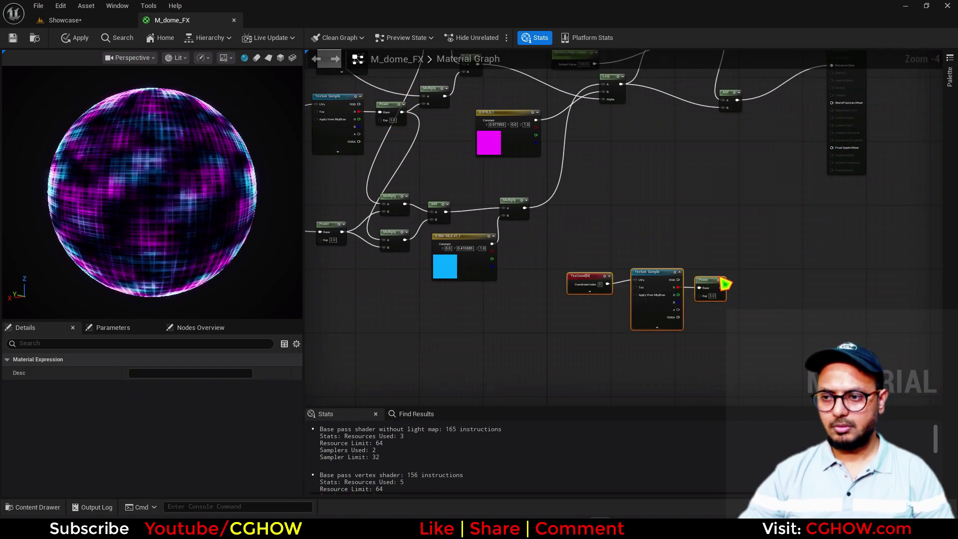
pyautogui.press('space')
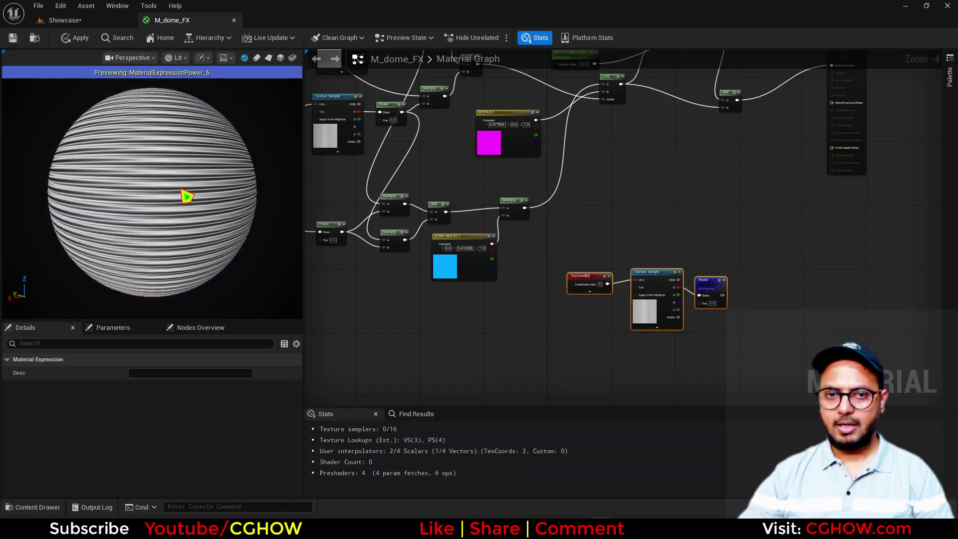
# Step: Change the copied TexCoord's UTiling and VTiling so that the stripes run vertically
pyautogui.click(581, 279)
pyautogui.click(153, 387)
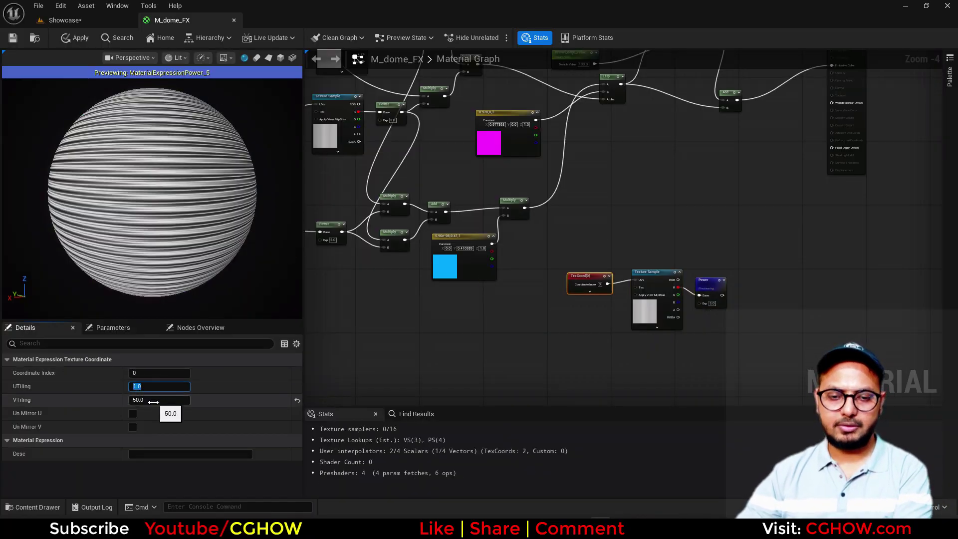
pyautogui.click(153, 402)
pyautogui.click(522, 305)
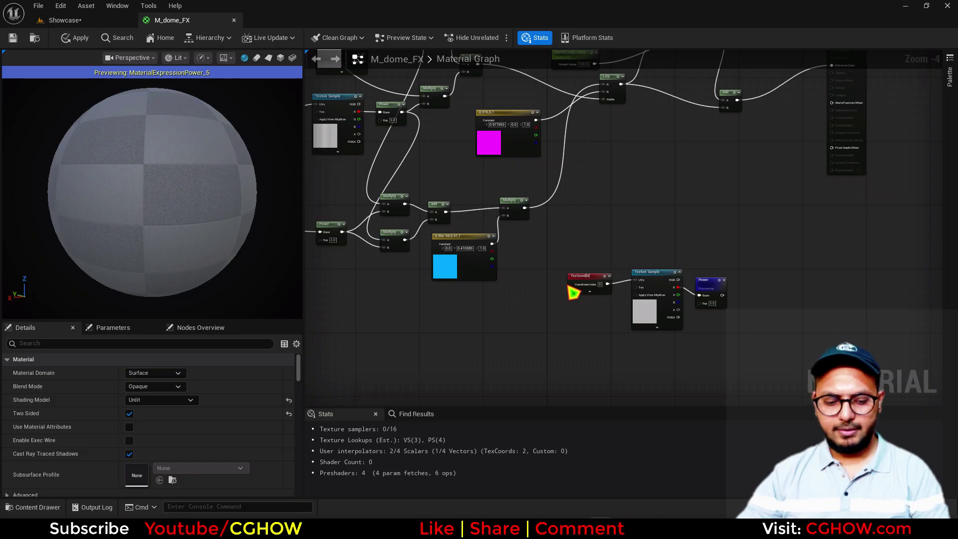
# Step: Insert a Panner with Speed Y 0.6 between the copied TexCoord and the Texture Sample's UVs
pyautogui.moveTo(579, 278); pyautogui.dragTo(508, 323)
pyautogui.scroll(2, 531, 302)
pyautogui.press('p')
pyautogui.click(520, 301)
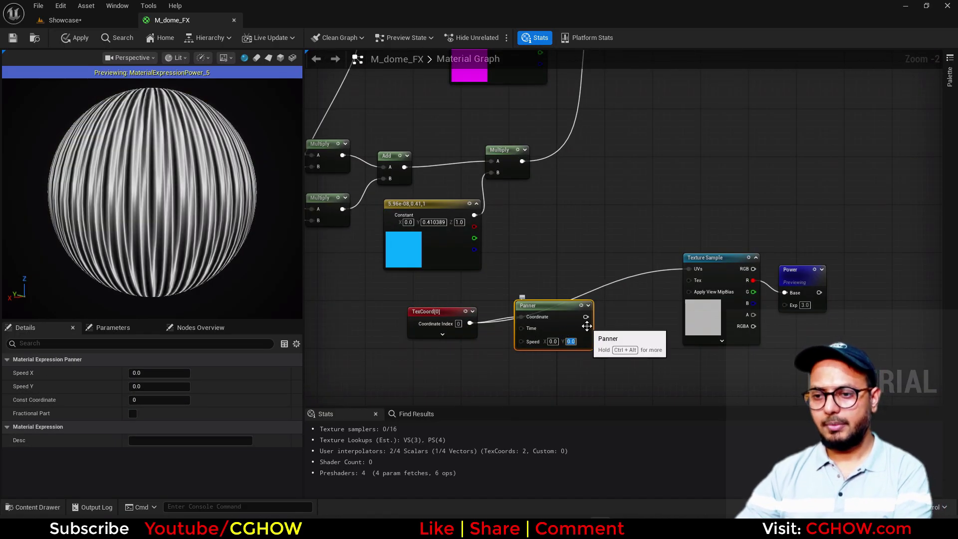
pyautogui.moveTo(587, 320); pyautogui.dragTo(645, 297)
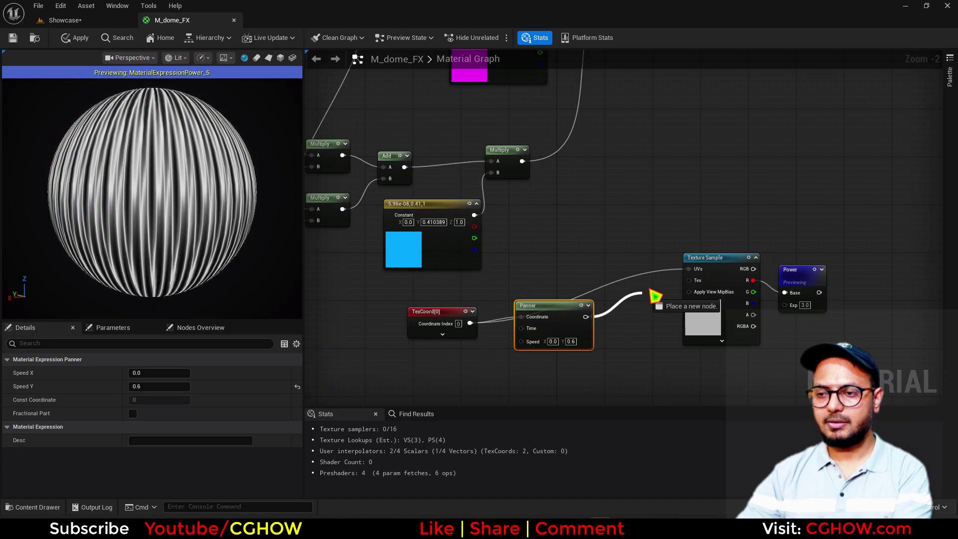
pyautogui.moveTo(700, 280); pyautogui.dragTo(698, 275)
pyautogui.moveTo(537, 316); pyautogui.dragTo(583, 304)
pyautogui.moveTo(570, 299); pyautogui.dragTo(473, 331, button='right')
pyautogui.scroll(-1, 473, 331)
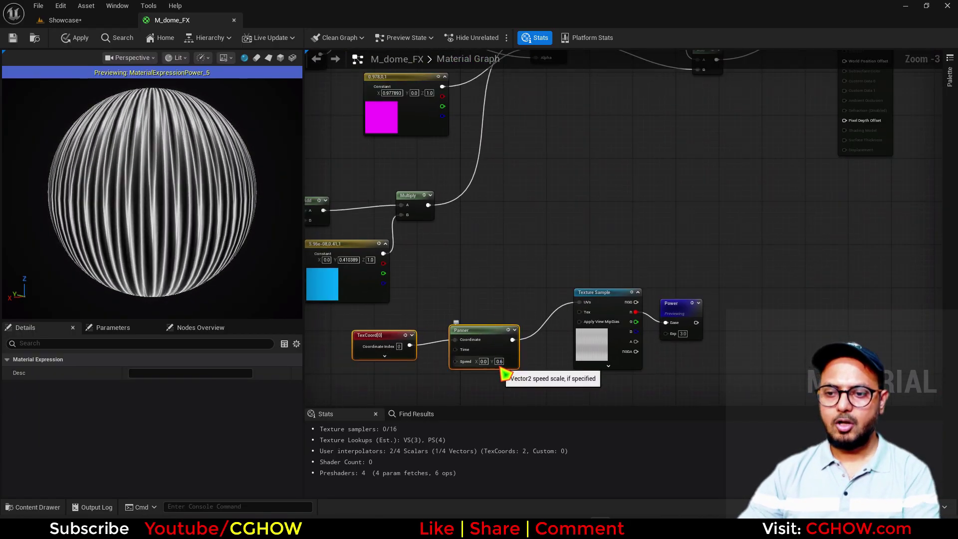
# Step: Set the Panner's Speed Y to 1
pyautogui.click(498, 362)
pyautogui.write('1')
pyautogui.press('Return')
# Step: Multiply the upper noise chain's first Power output by the panning stripes' Power output with a new Multiply node and preview it
pyautogui.click(657, 228)
pyautogui.moveTo(659, 234); pyautogui.dragTo(637, 287, button='right')
pyautogui.press('m')
pyautogui.click(665, 285)
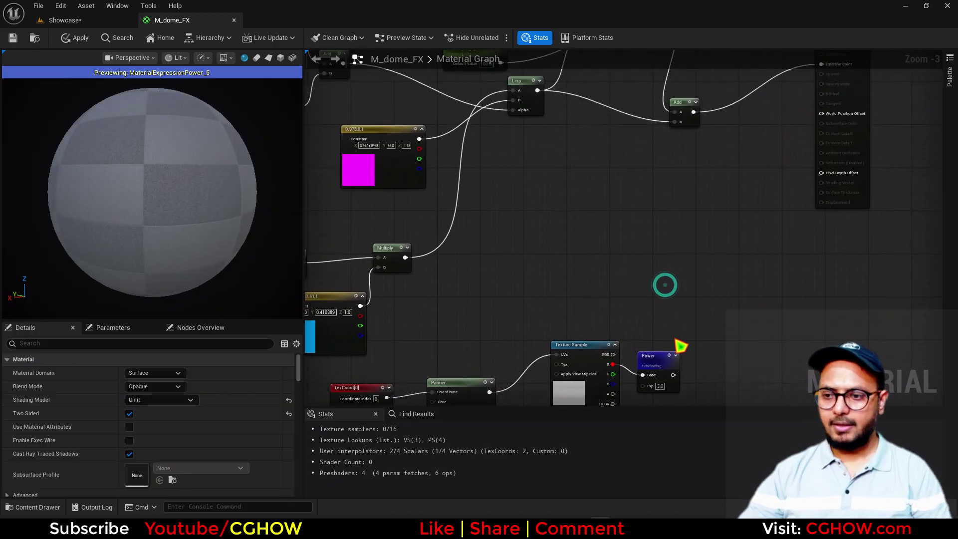
pyautogui.moveTo(673, 374); pyautogui.dragTo(670, 307)
pyautogui.scroll(-2, 636, 302)
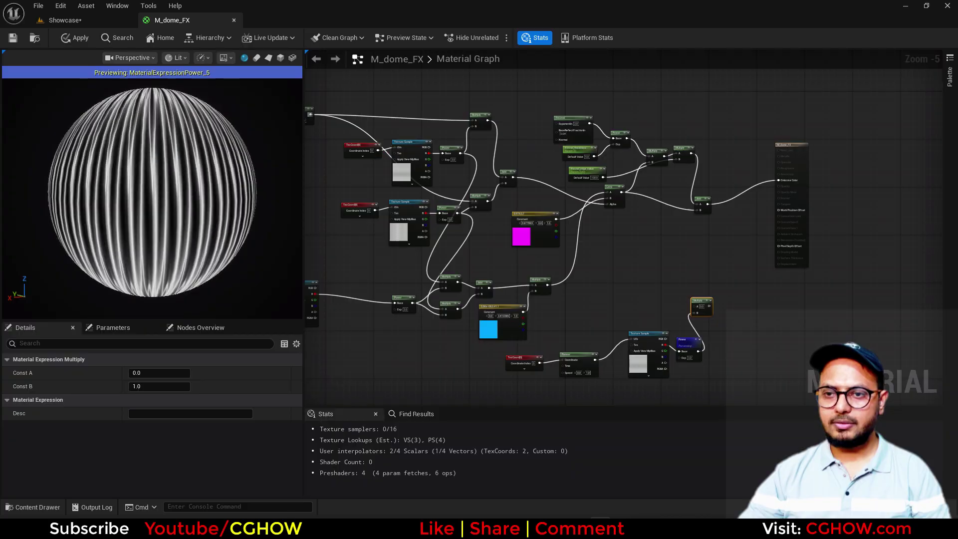
pyautogui.moveTo(377, 144); pyautogui.dragTo(490, 136, button='right')
pyautogui.moveTo(423, 106); pyautogui.dragTo(812, 299)
pyautogui.press('space')
pyautogui.moveTo(757, 327); pyautogui.dragTo(571, 299, button='right')
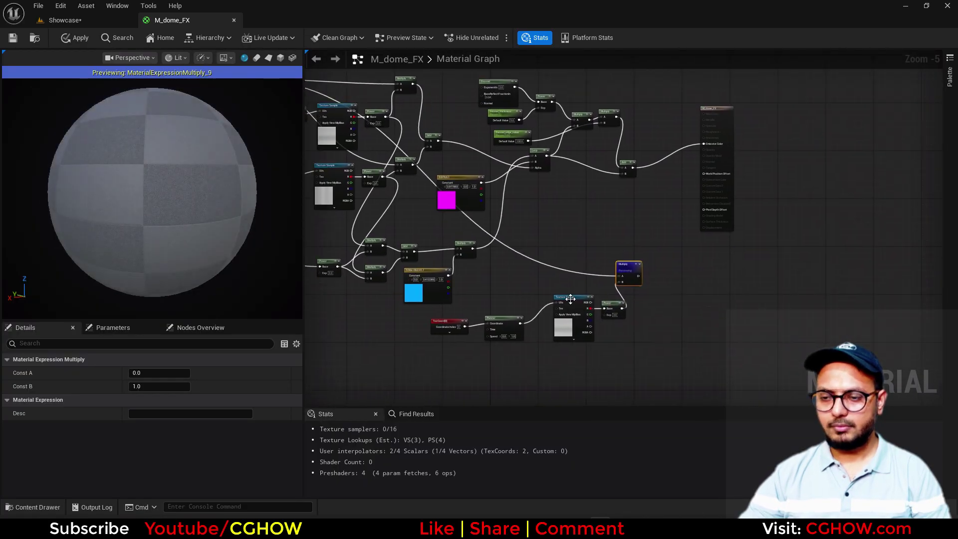
pyautogui.moveTo(640, 270); pyautogui.dragTo(649, 292)
# Step: Multiply the Lerp colour output by the masked panning stripes with another Multiply node and preview it
pyautogui.scroll(1, 601, 294)
pyautogui.moveTo(588, 265); pyautogui.dragTo(610, 289, button='right')
pyautogui.click(623, 253)
pyautogui.moveTo(552, 148); pyautogui.dragTo(645, 250)
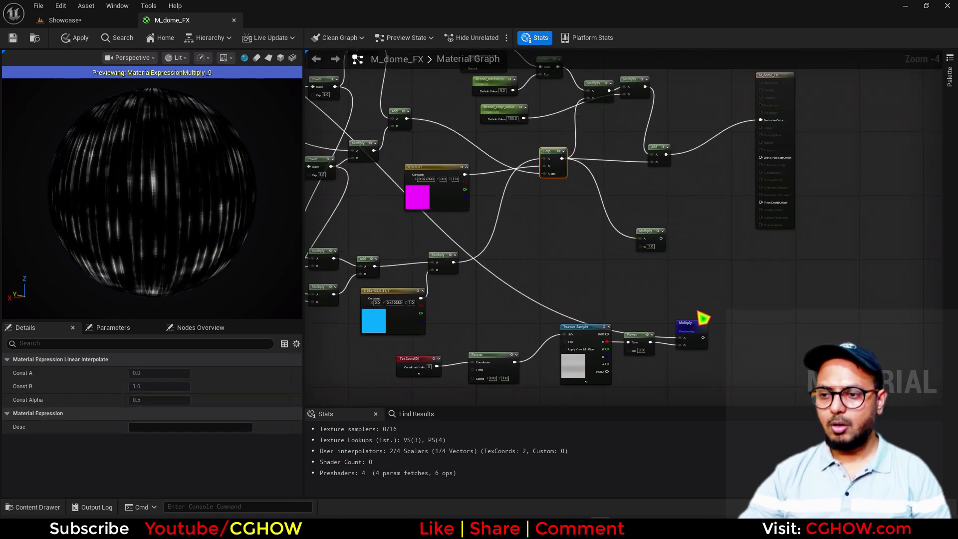
pyautogui.moveTo(703, 337); pyautogui.dragTo(642, 245)
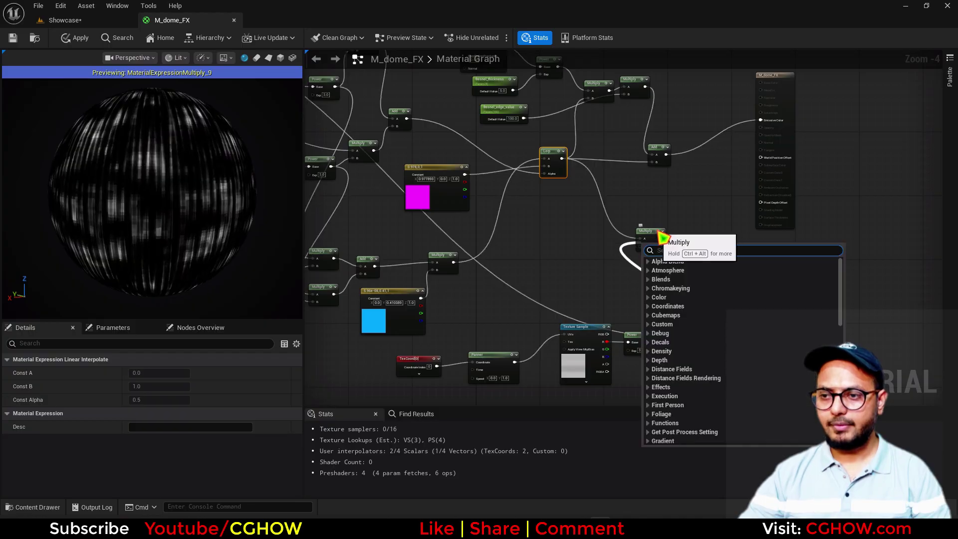
pyautogui.click(658, 231)
pyautogui.moveTo(703, 331); pyautogui.dragTo(721, 257)
pyautogui.click(665, 238)
# Step: Add a Multiply with B set to 20 after the coloured stripes Multiply and preview it
pyautogui.scroll(3, 704, 300)
pyautogui.click(696, 257)
pyautogui.moveTo(668, 271); pyautogui.dragTo(697, 272)
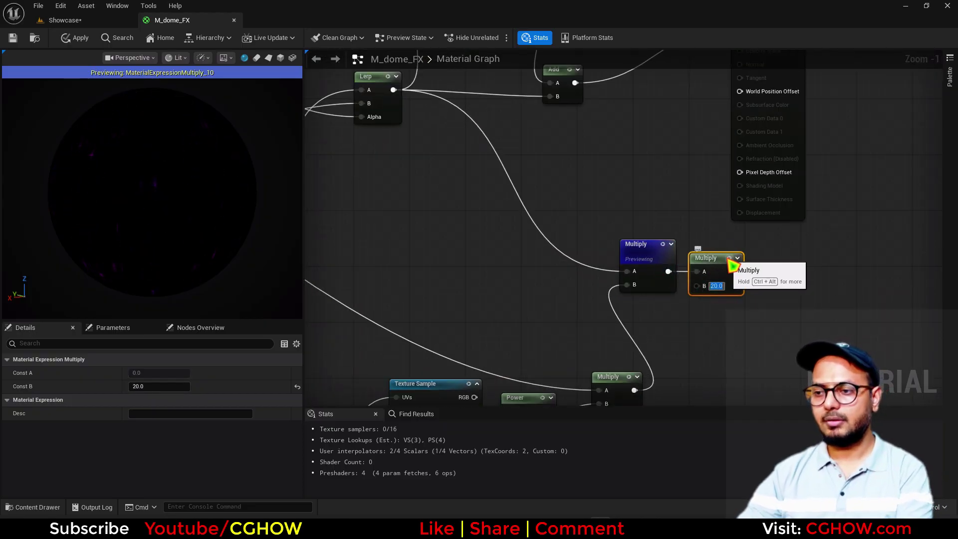
pyautogui.press('space')
# Step: Move the coloured stripes Multiply and its boosting Multiply closer below the Lerp node
pyautogui.moveTo(714, 268); pyautogui.dragTo(566, 269)
pyautogui.moveTo(573, 231); pyautogui.dragTo(603, 326, button='right')
pyautogui.scroll(-1, 618, 290)
pyautogui.scroll(-2, 644, 328)
pyautogui.scroll(2, 606, 301)
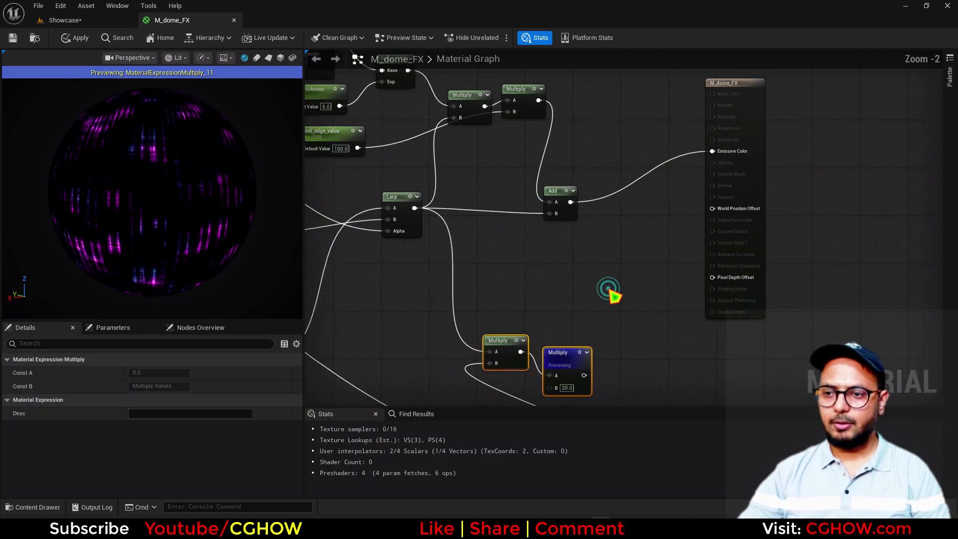